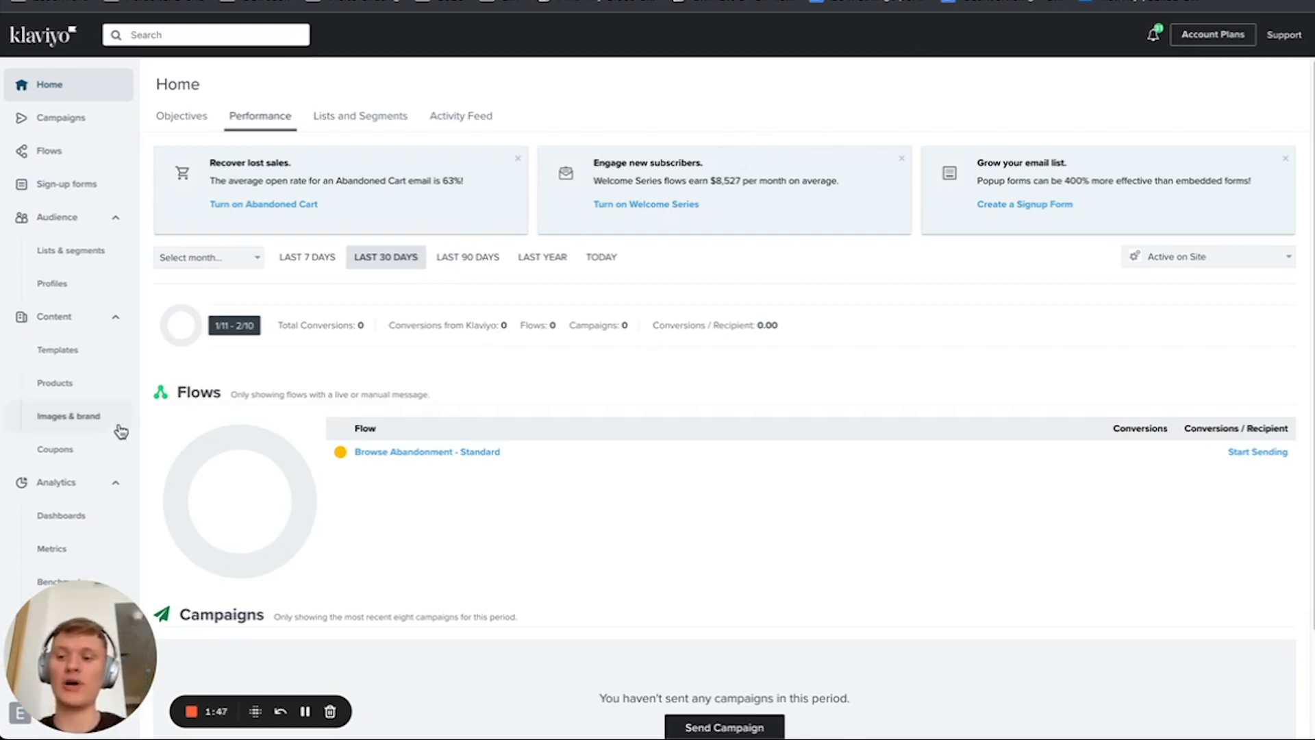
Step: Open the YOUTUBE coupon from the list of Shopify coupons
{"action": "left_click", "coordinate": [63, 454]}
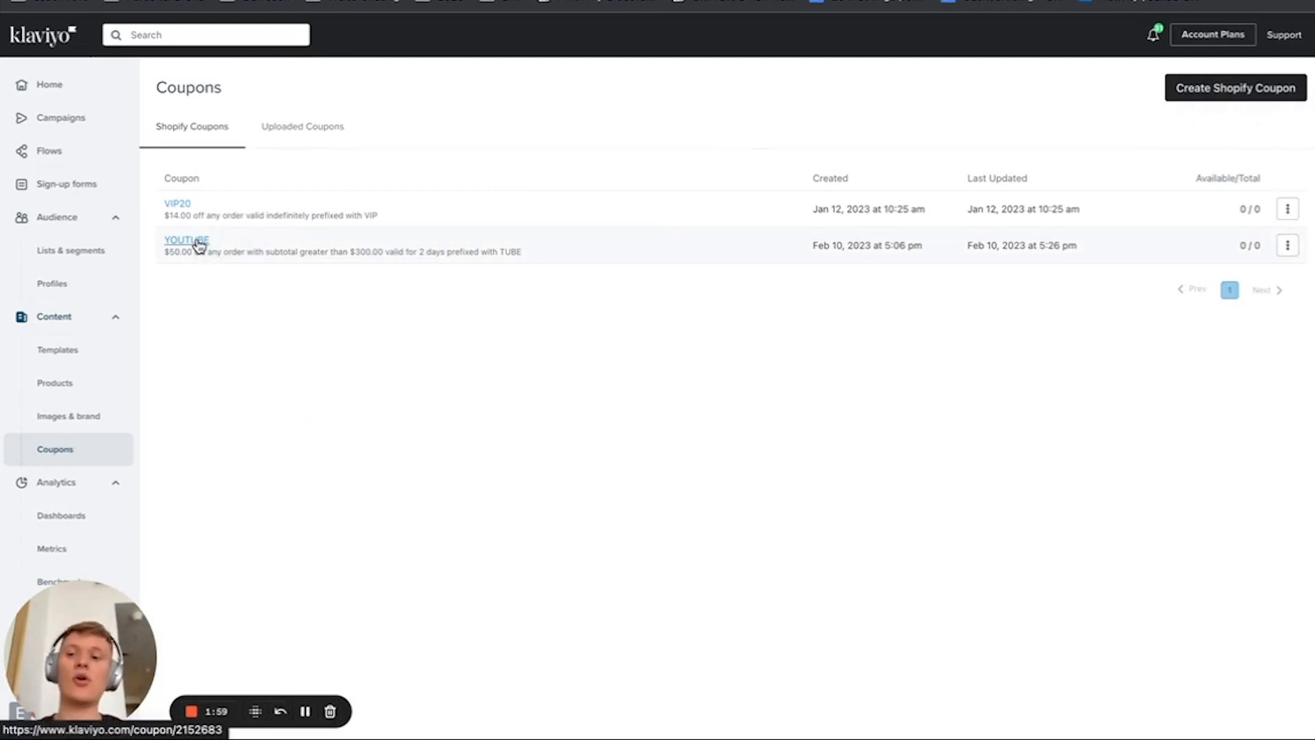
{"action": "left_click", "coordinate": [1266, 104]}
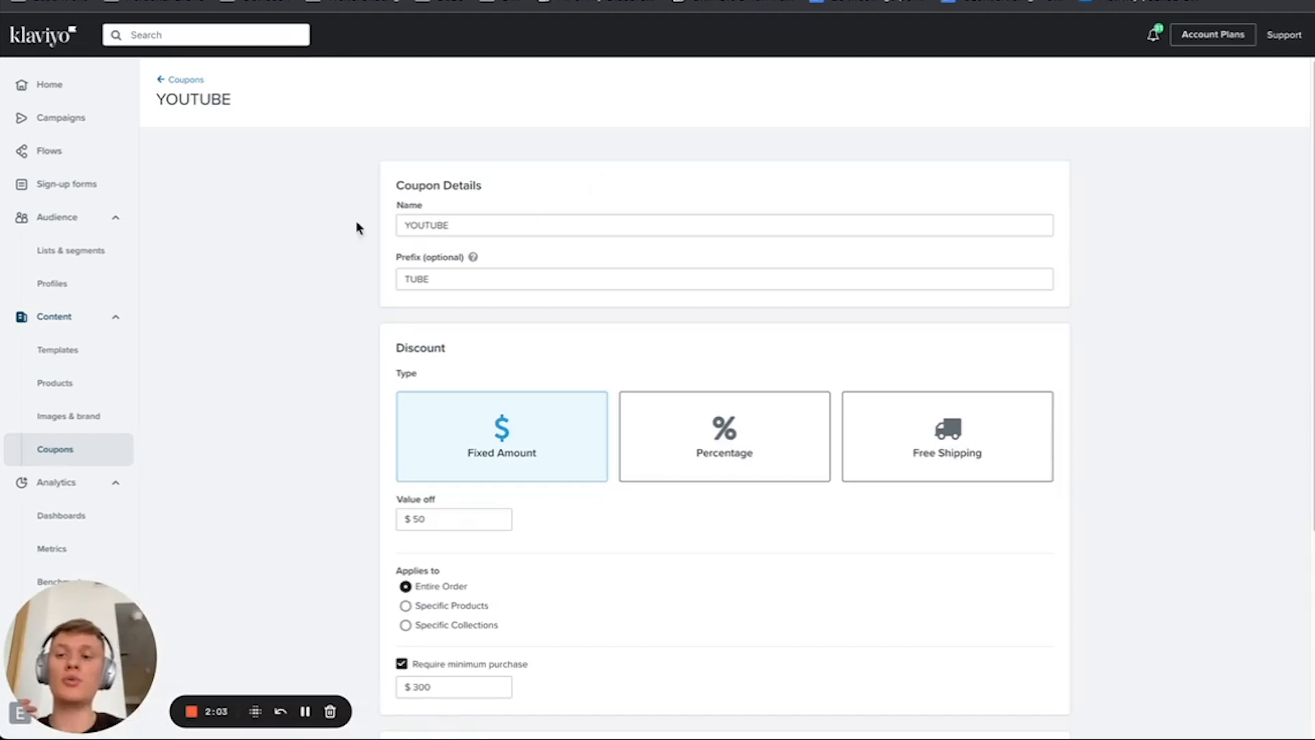
Step: Try replacing the coupon's name with a name beginning with WELCOME
{"action": "double_click", "coordinate": [508, 228]}
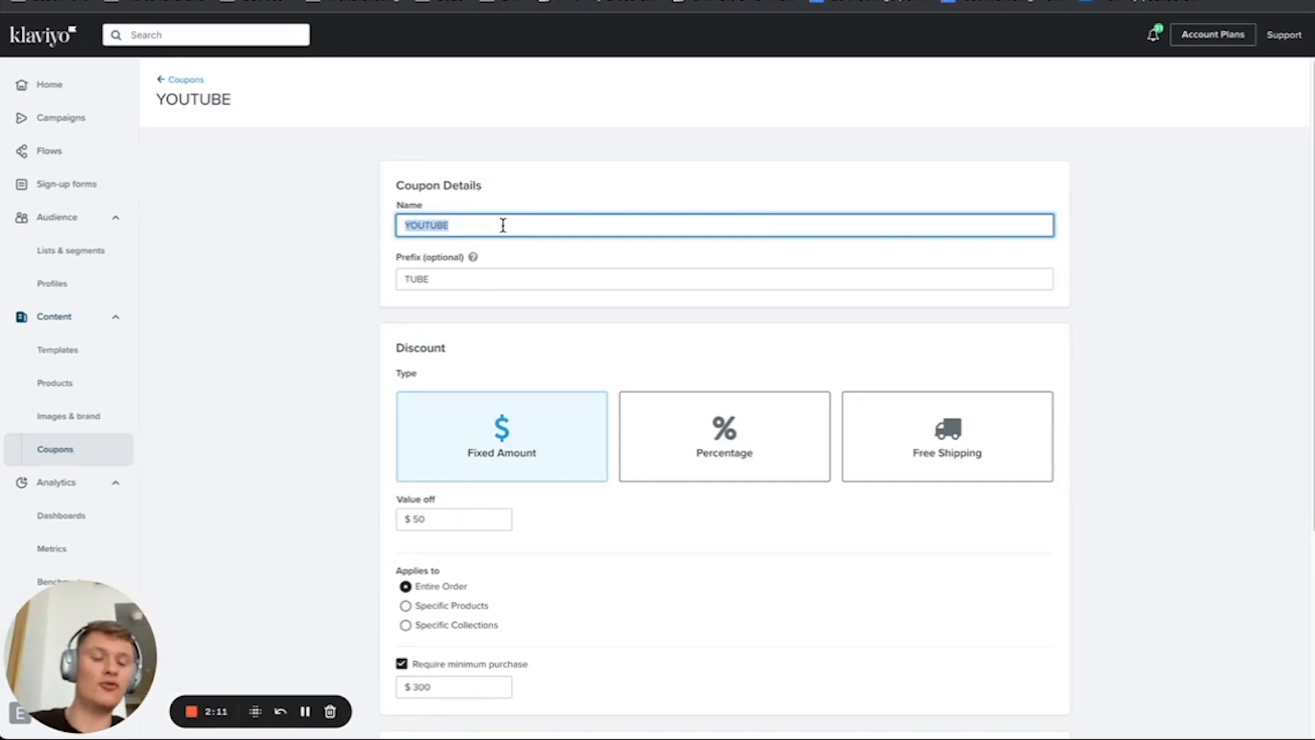
{"action": "type", "text": "E"}
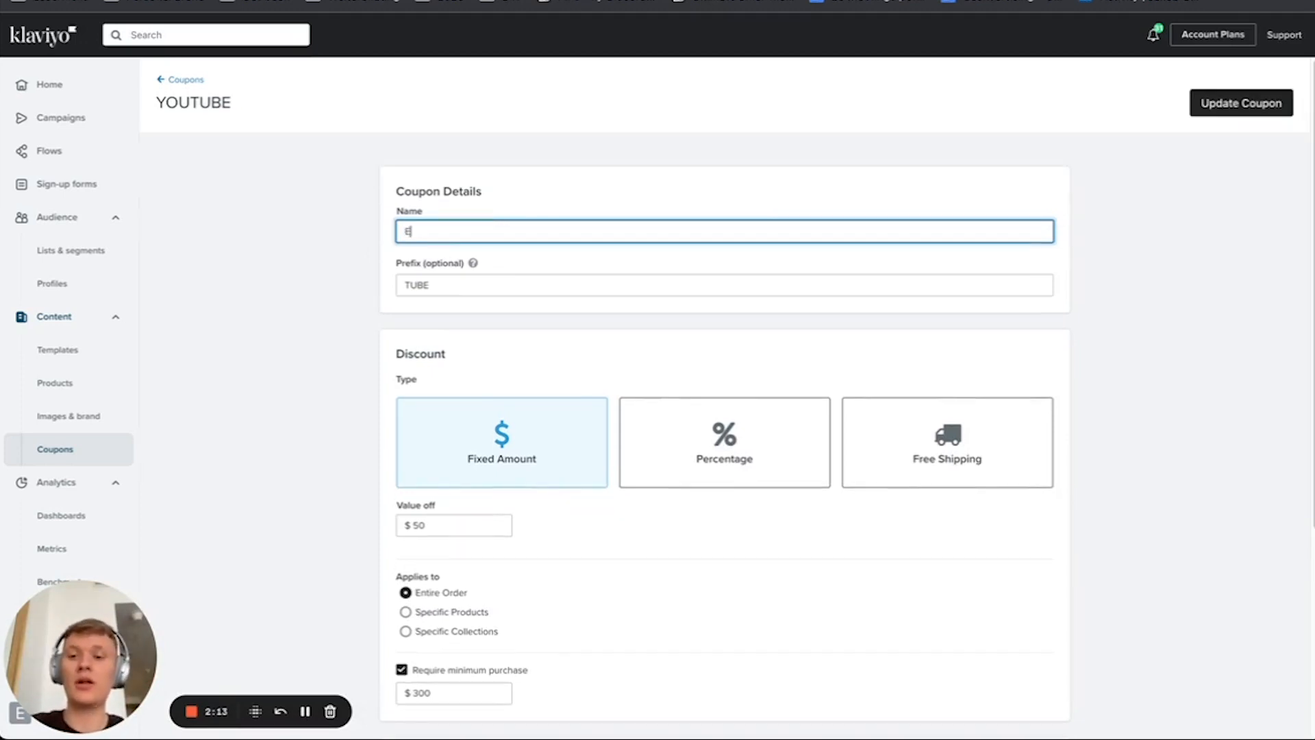
{"action": "key", "text": "BackSpace"}
{"action": "type", "text": "WELCOME50"}
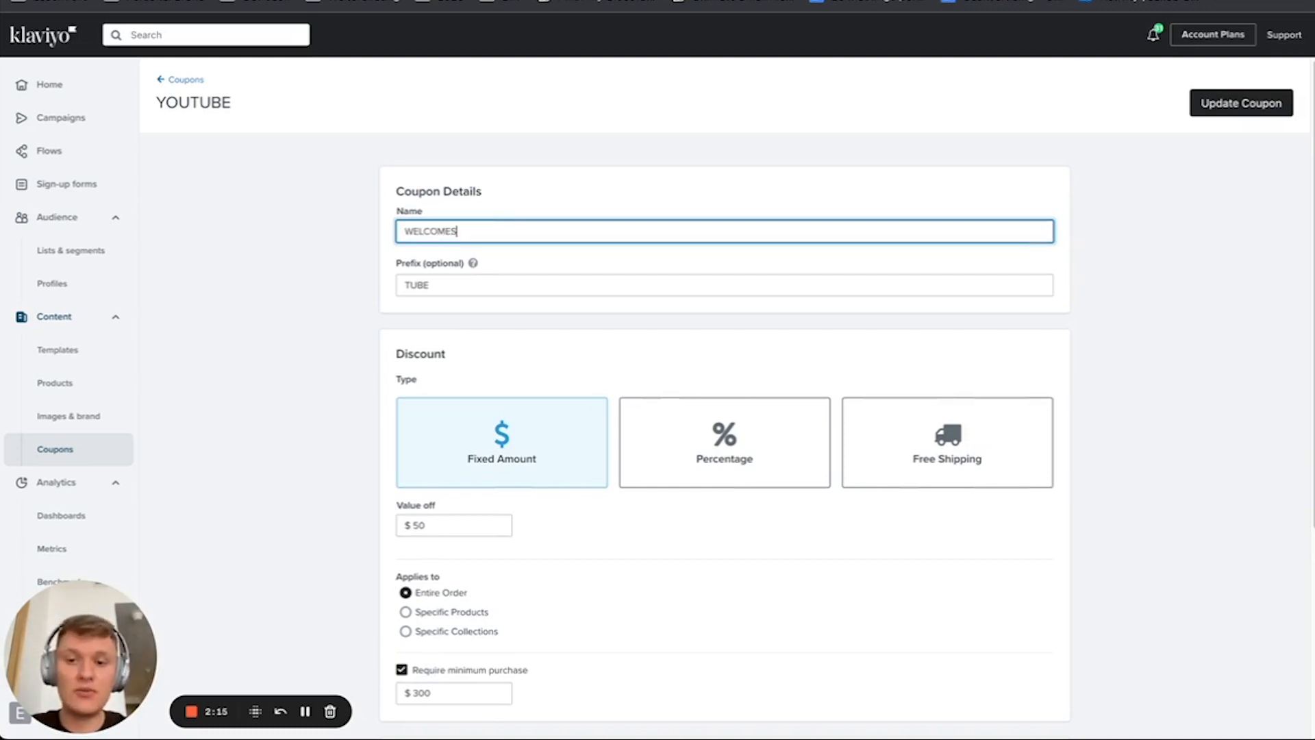
Step: Try WINBACK20 as the coupon's name
{"action": "key", "text": "BackSpace"}
{"action": "key", "text": "BackSpace"}
{"action": "key", "text": "BackSpace"}
{"action": "key", "text": "BackSpace"}
{"action": "key", "text": "BackSpace"}
{"action": "key", "text": "BackSpace"}
{"action": "key", "text": "BackSpace"}
{"action": "key", "text": "BackSpace"}
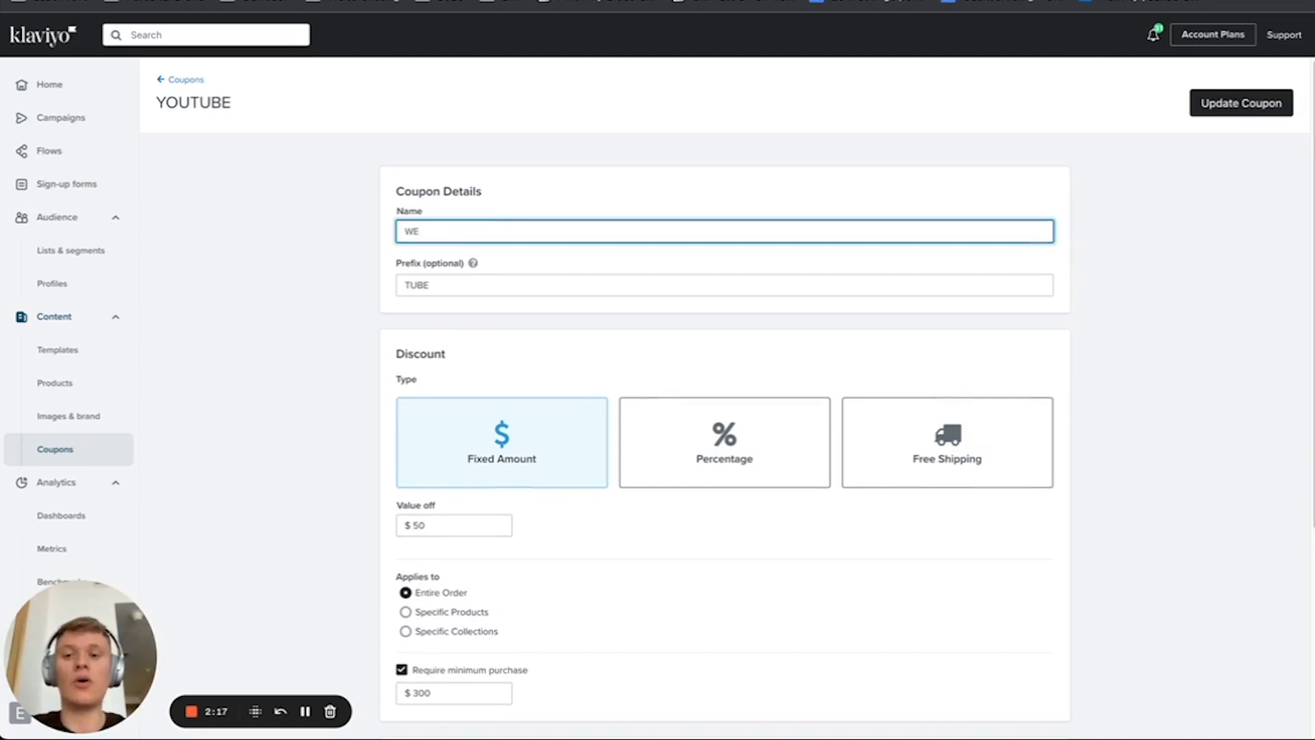
{"action": "type", "text": "INBACK20"}
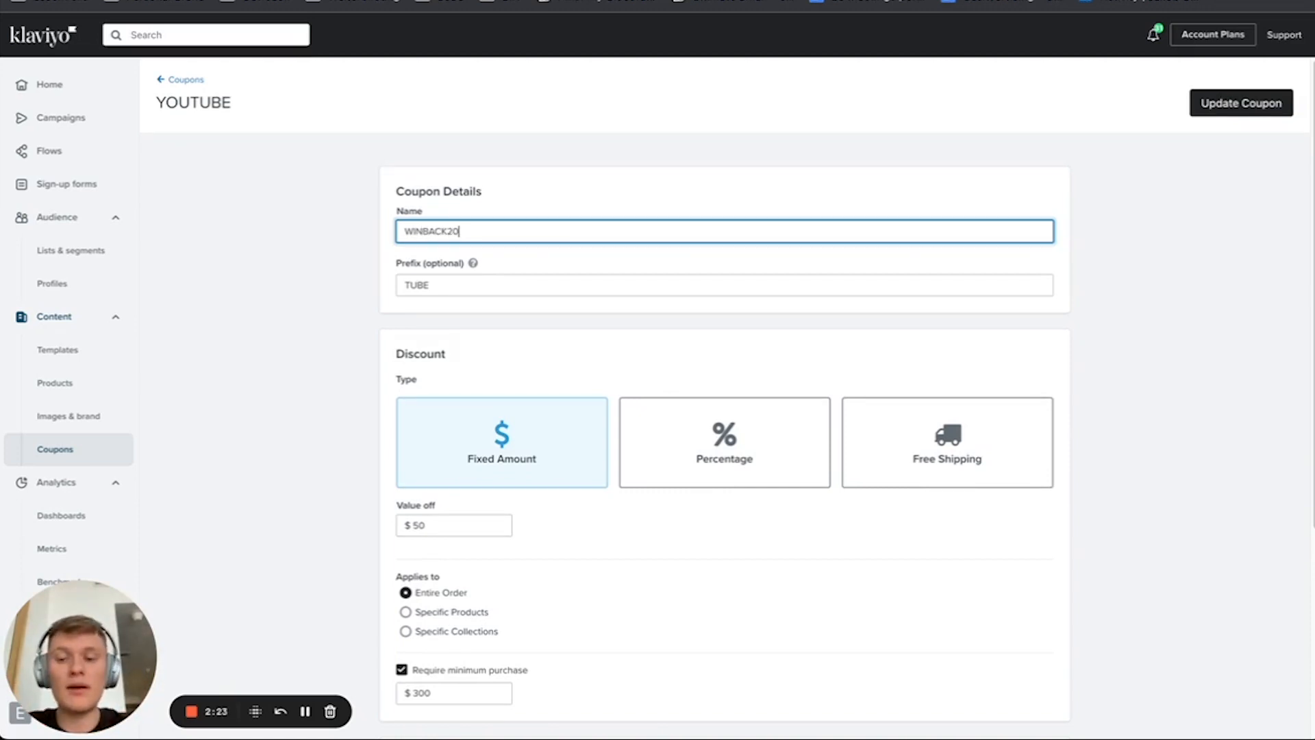
Step: Restore the coupon's name to YOUTUBE
{"action": "left_click_drag", "start_coordinate": [458, 231], "coordinate": [340, 235]}
{"action": "type", "text": "Youtu"}
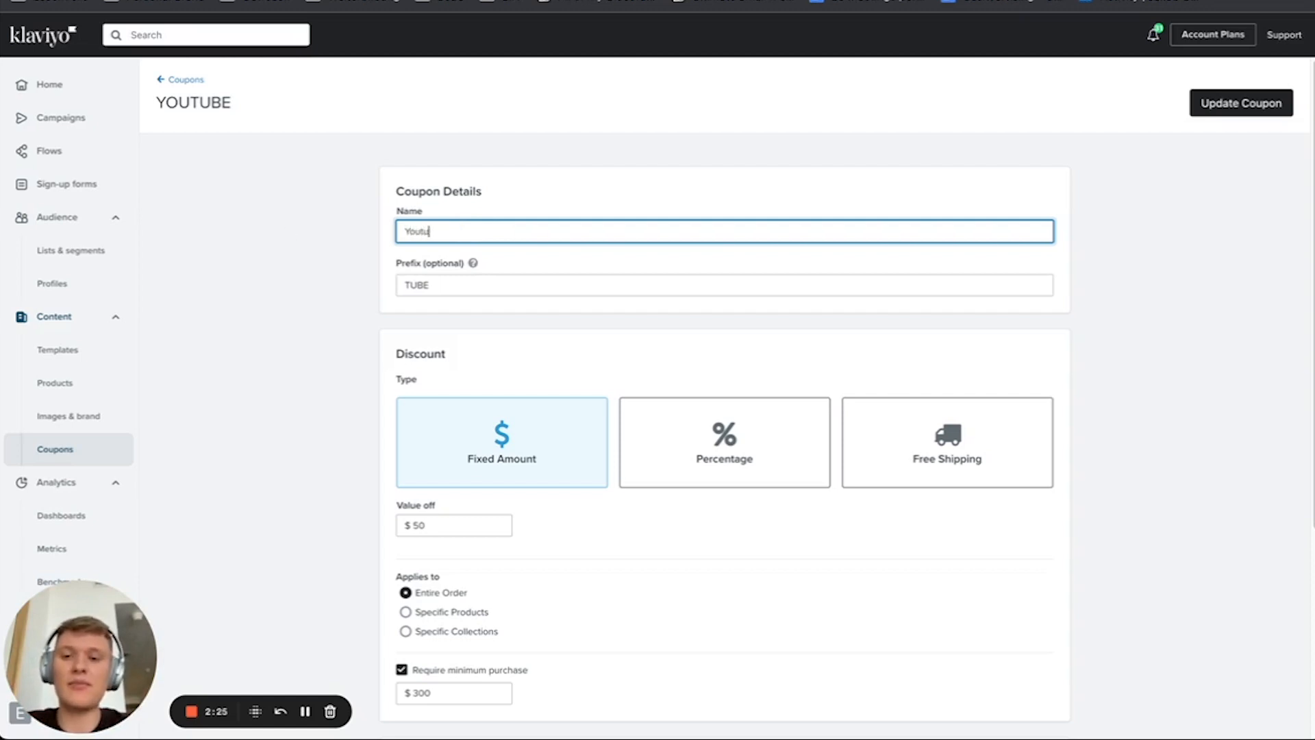
{"action": "type", "text": "be"}
{"action": "key", "text": "BackSpace"}
{"action": "key", "text": "BackSpace"}
{"action": "key", "text": "BackSpace"}
{"action": "key", "text": "BackSpace"}
{"action": "key", "text": "BackSpace"}
{"action": "key", "text": "BackSpace"}
{"action": "type", "text": "O"}
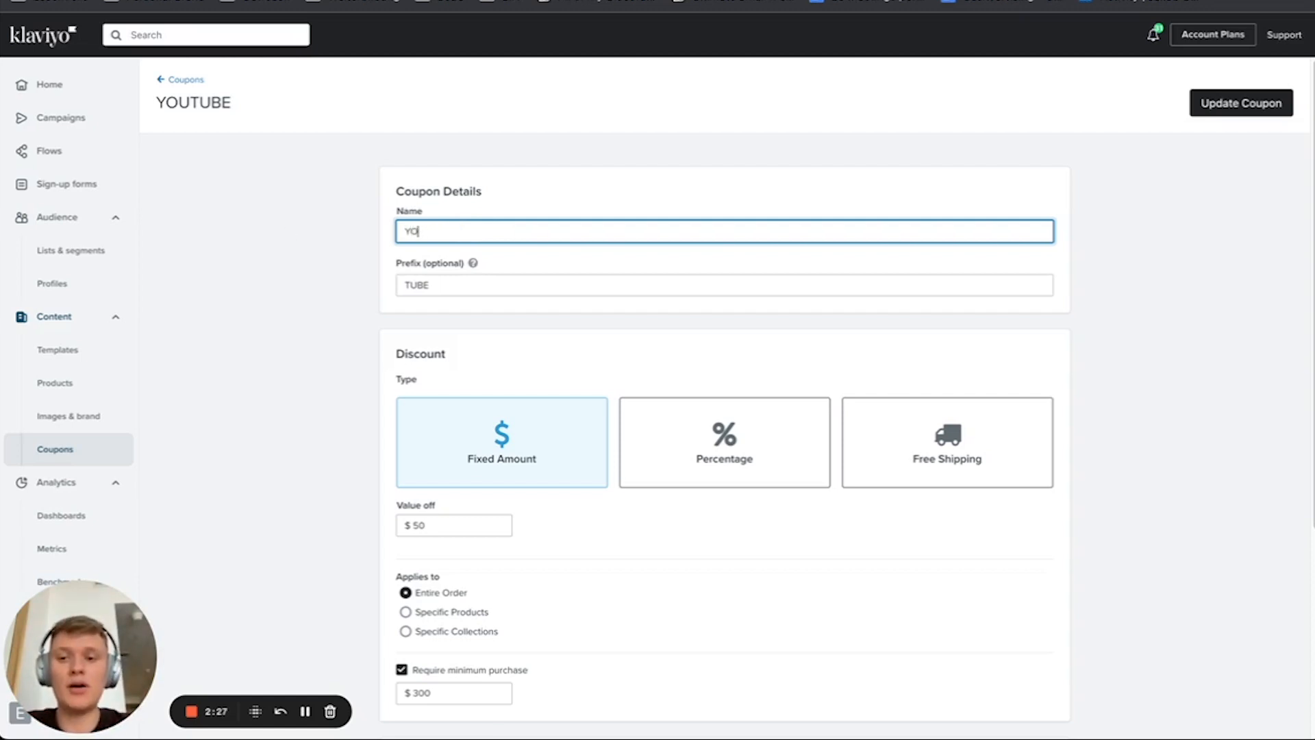
{"action": "type", "text": "UTUBE"}
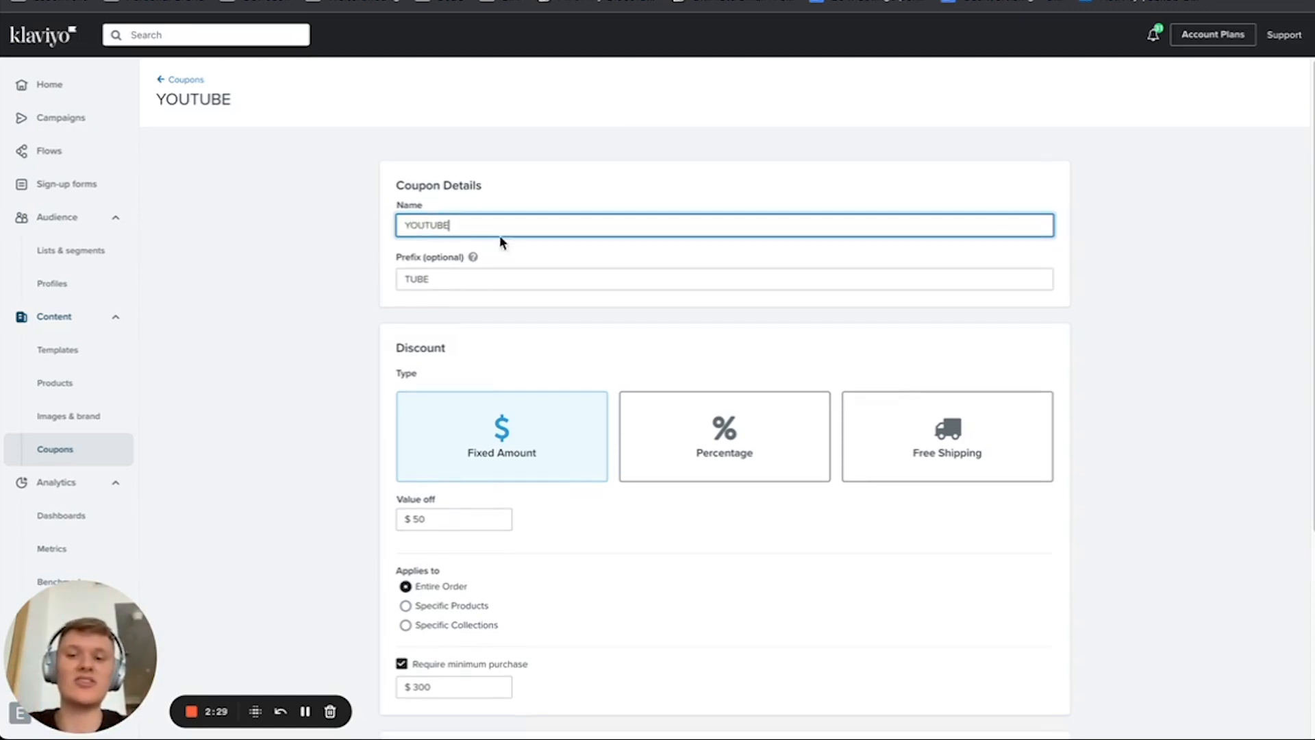
Step: Try VIP as the coupon's optional prefix
{"action": "left_click", "coordinate": [520, 277]}
{"action": "mouse_move", "coordinate": [472, 259]}
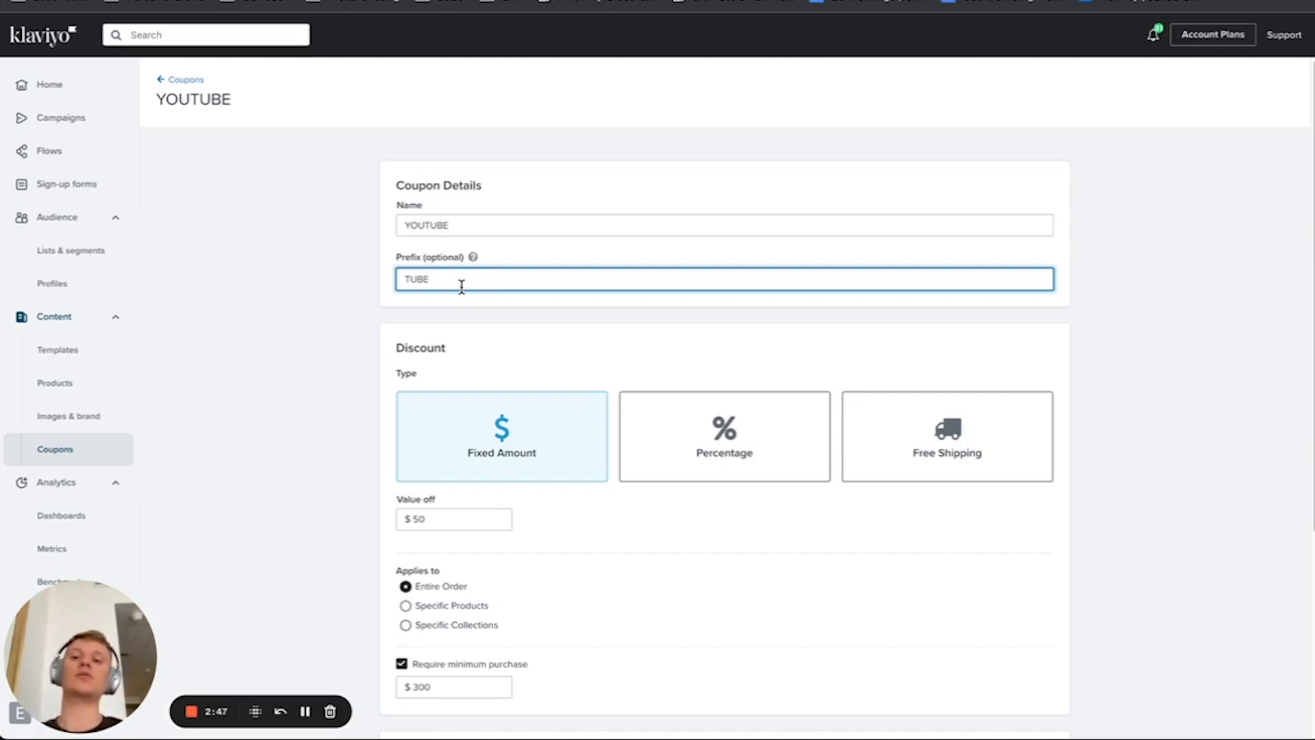
{"action": "key", "text": "BackSpace"}
{"action": "key", "text": "BackSpace"}
{"action": "key", "text": "BackSpace"}
{"action": "key", "text": "BackSpace"}
{"action": "type", "text": "VIP"}
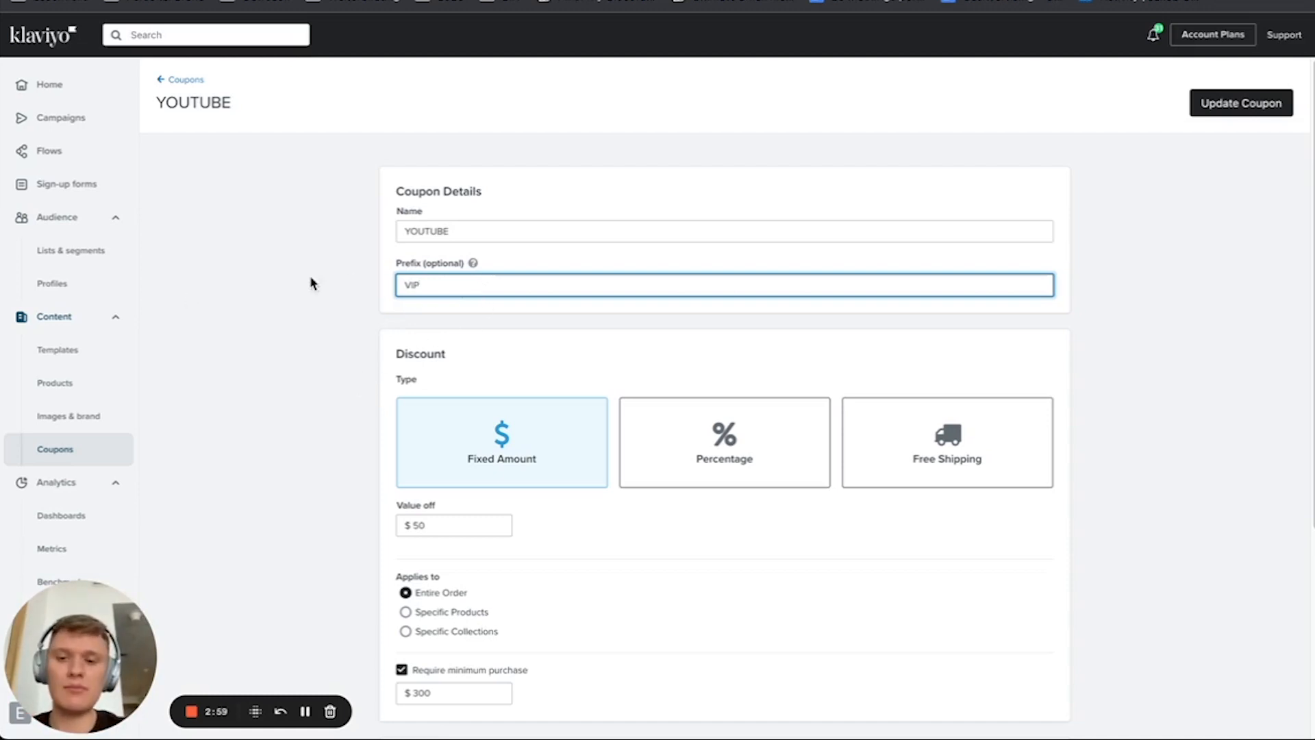
Step: Clear the coupon's optional prefix so that the field is empty
{"action": "double_click", "coordinate": [411, 284]}
{"action": "key", "text": "BackSpace"}
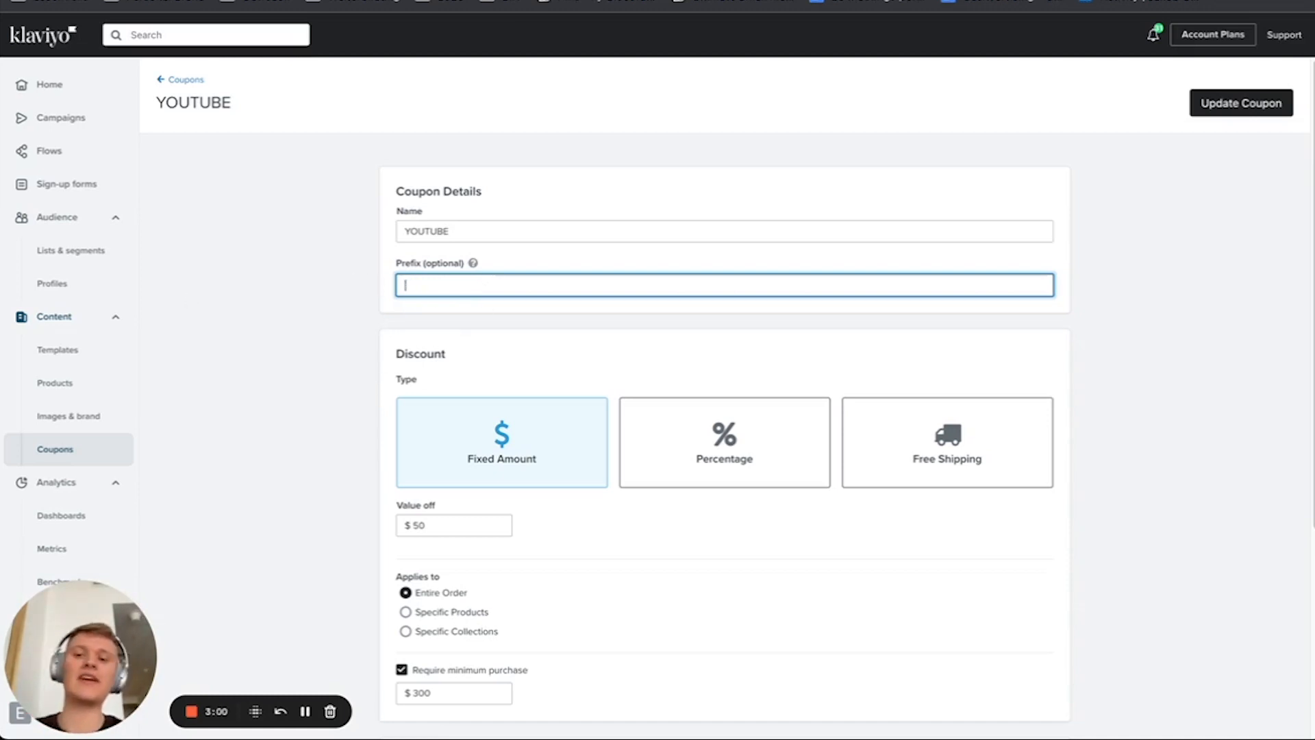
{"action": "left_click", "coordinate": [335, 304]}
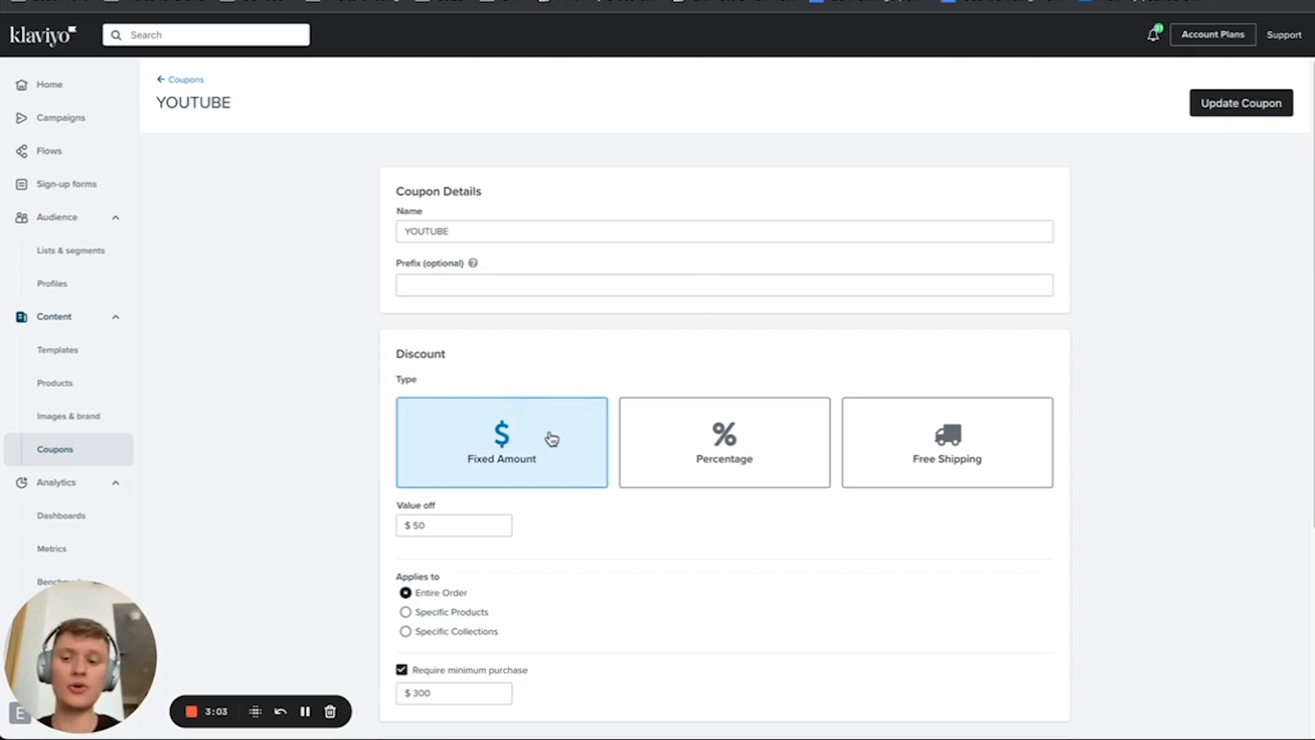
Step: Try the Percentage and Free Shipping discount types, and switch back to Fixed Amount
{"action": "scroll", "coordinate": [576, 385], "scroll_direction": "down", "scroll_amount": 2}
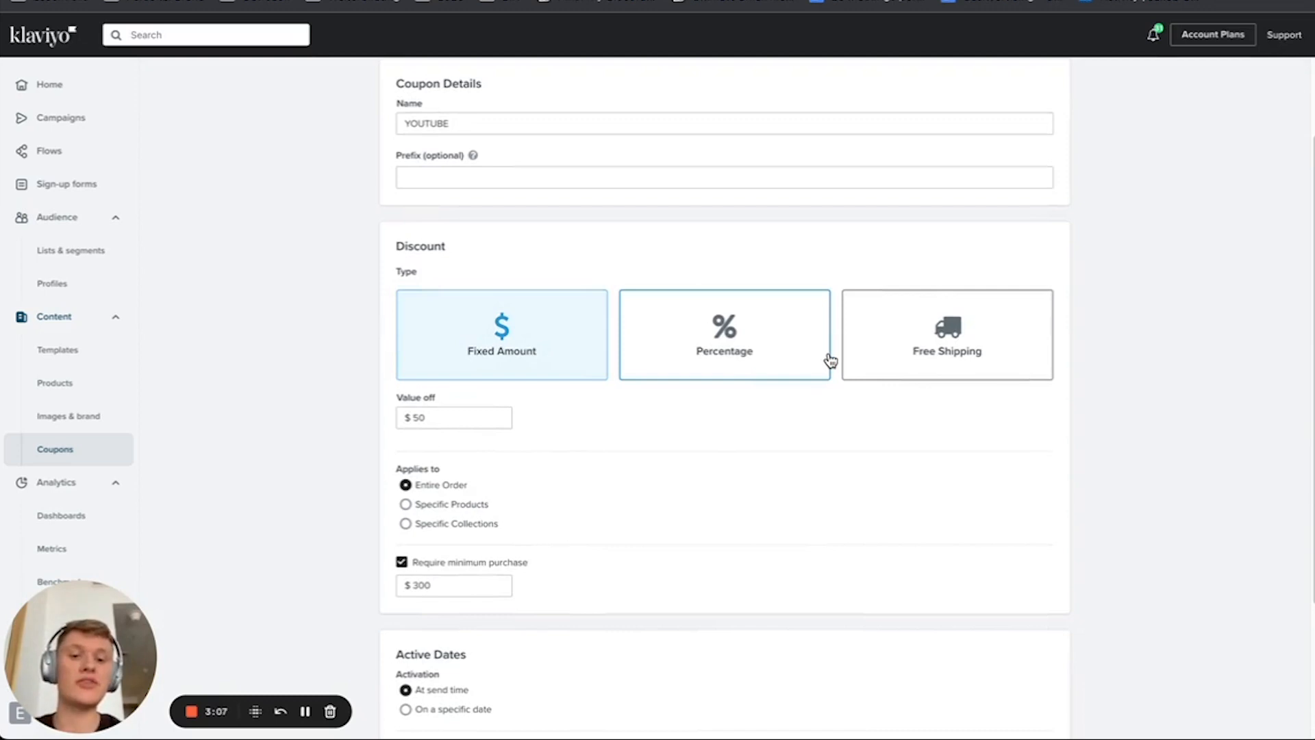
{"action": "left_click", "coordinate": [765, 349]}
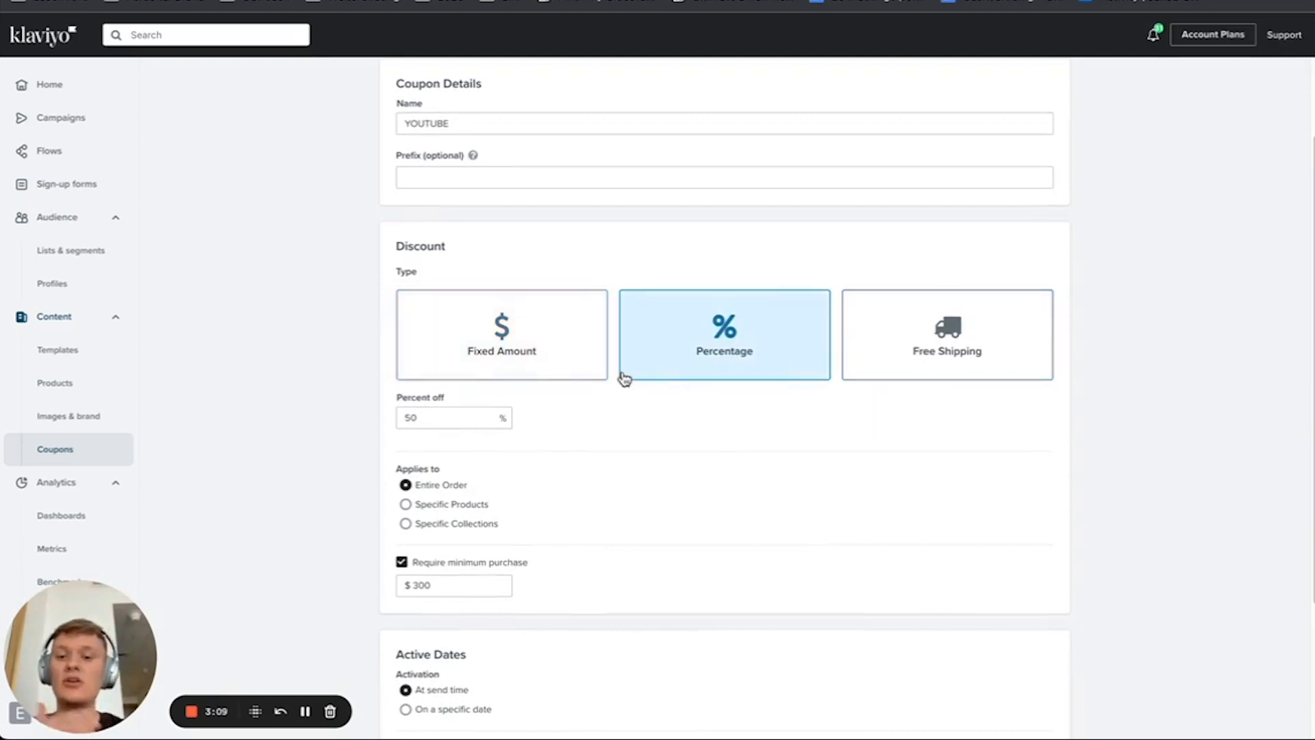
{"action": "left_click", "coordinate": [858, 376]}
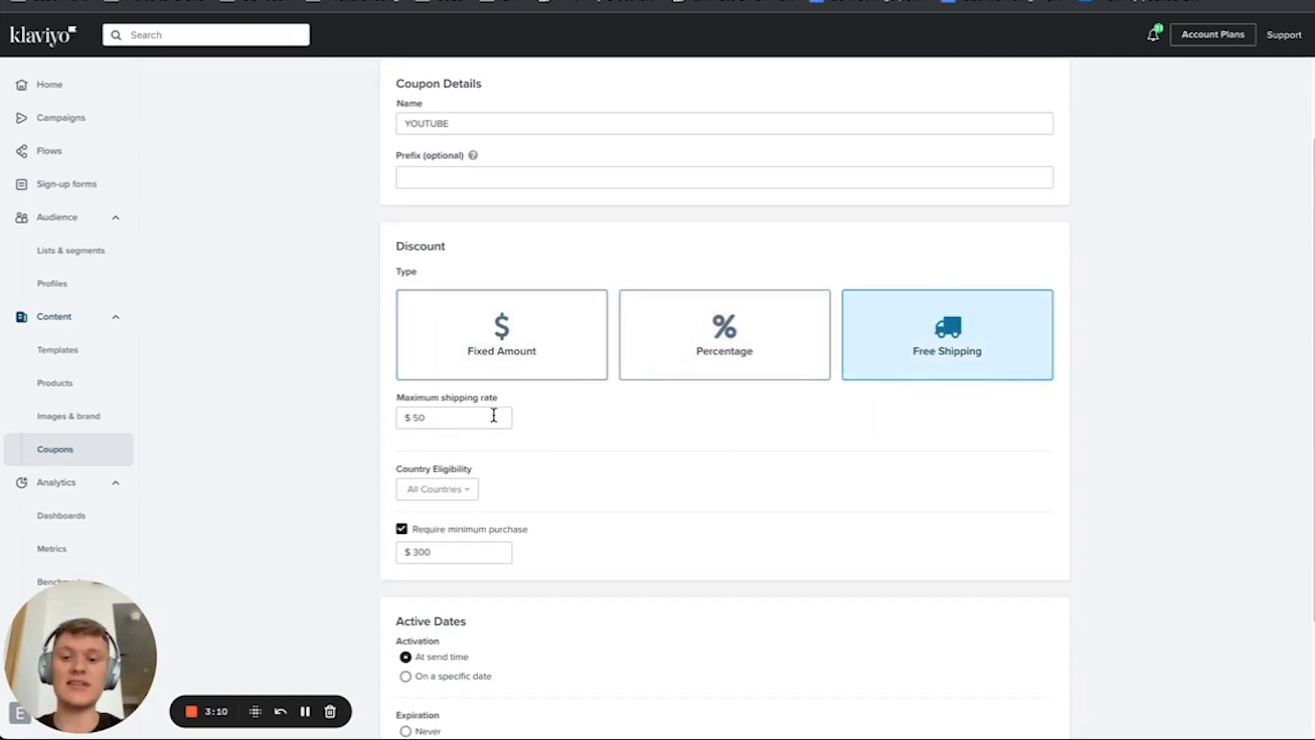
{"action": "left_click", "coordinate": [577, 369]}
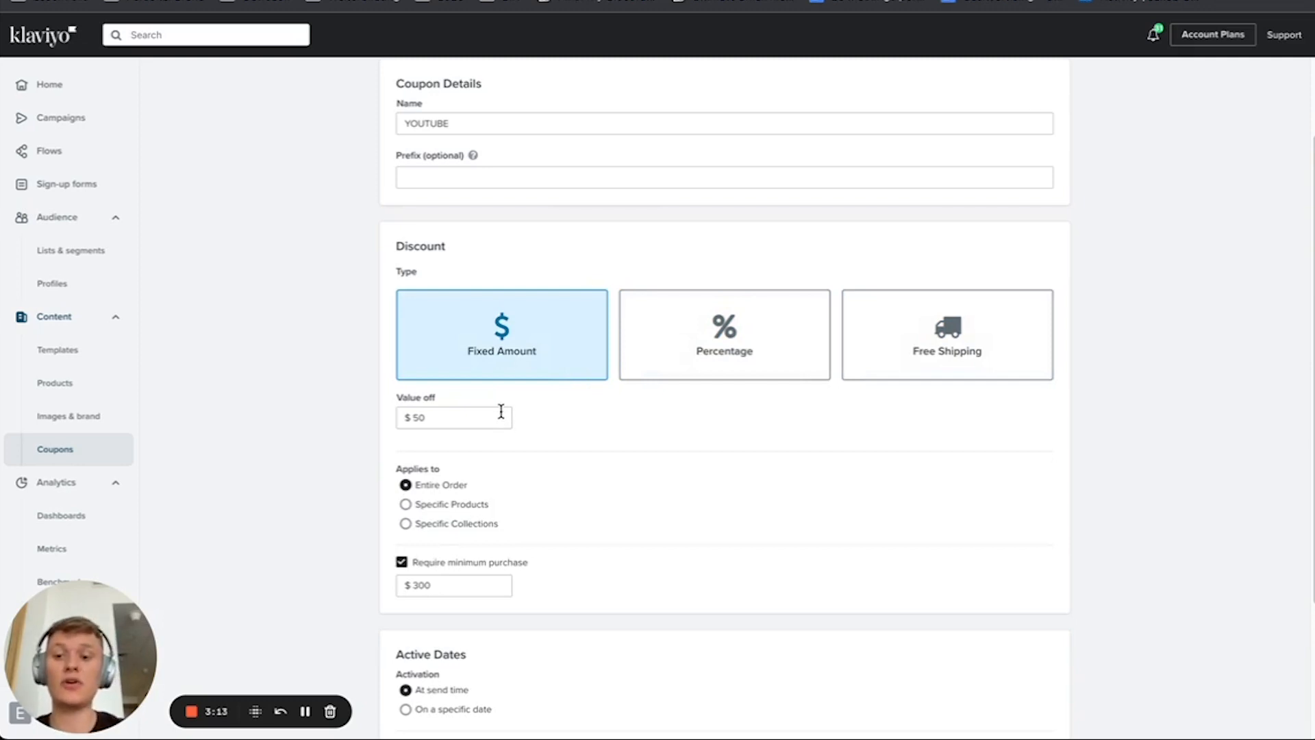
Step: Review the coupon's discount conditions and active dates, and save the updated YOUTUBE coupon
{"action": "scroll", "coordinate": [455, 517], "scroll_direction": "down", "scroll_amount": 1}
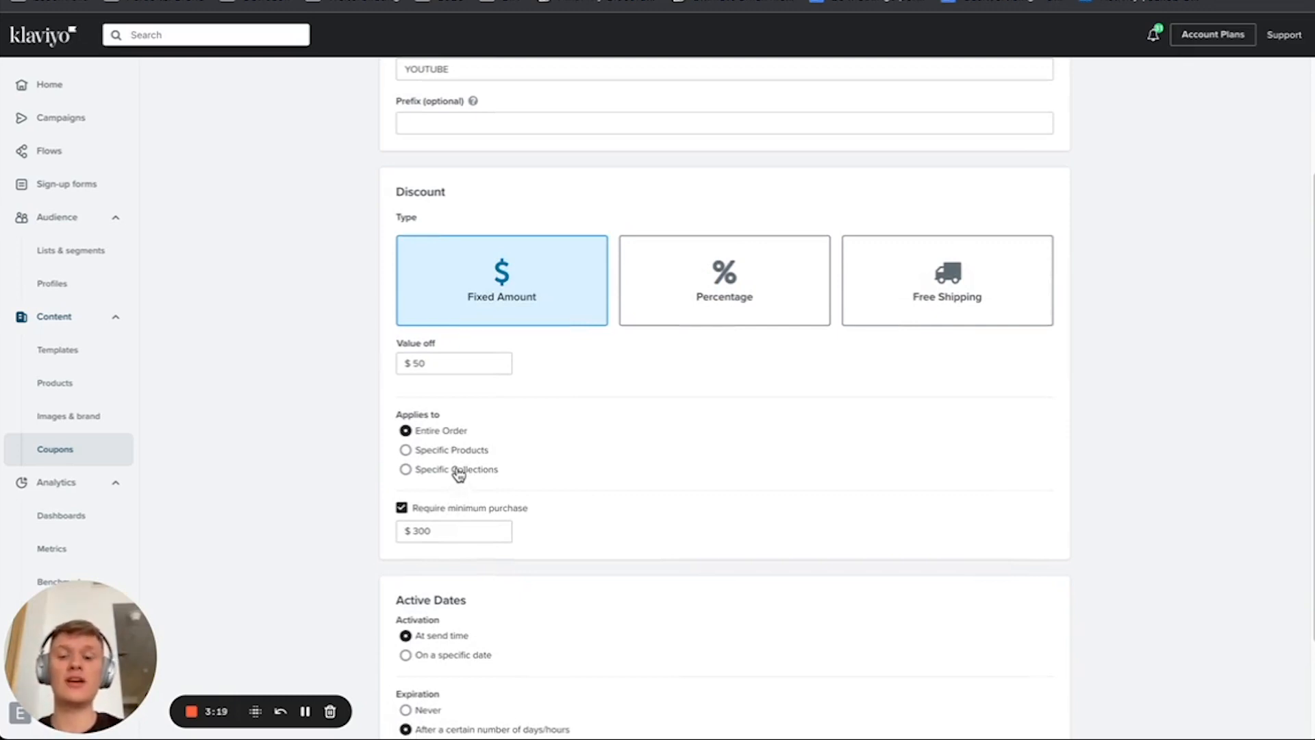
{"action": "scroll", "coordinate": [476, 470], "scroll_direction": "down", "scroll_amount": 1}
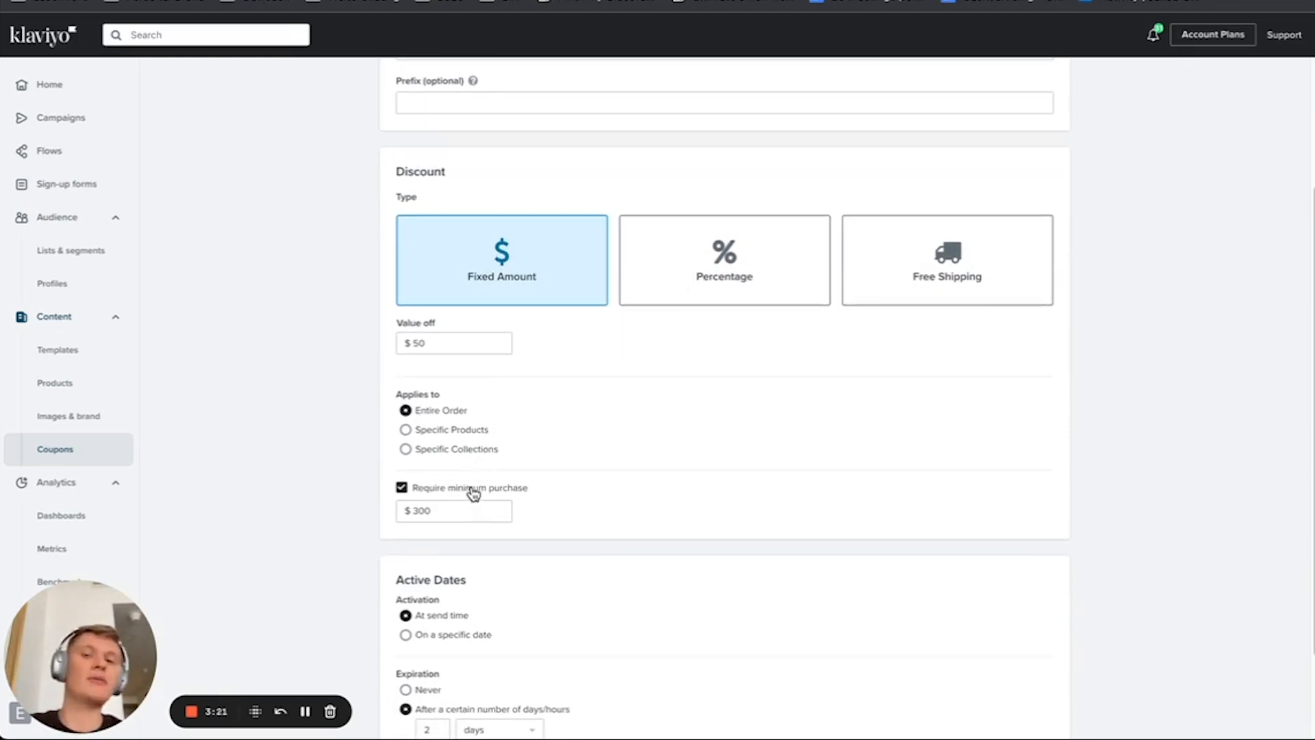
{"action": "scroll", "coordinate": [472, 492], "scroll_direction": "down", "scroll_amount": 3}
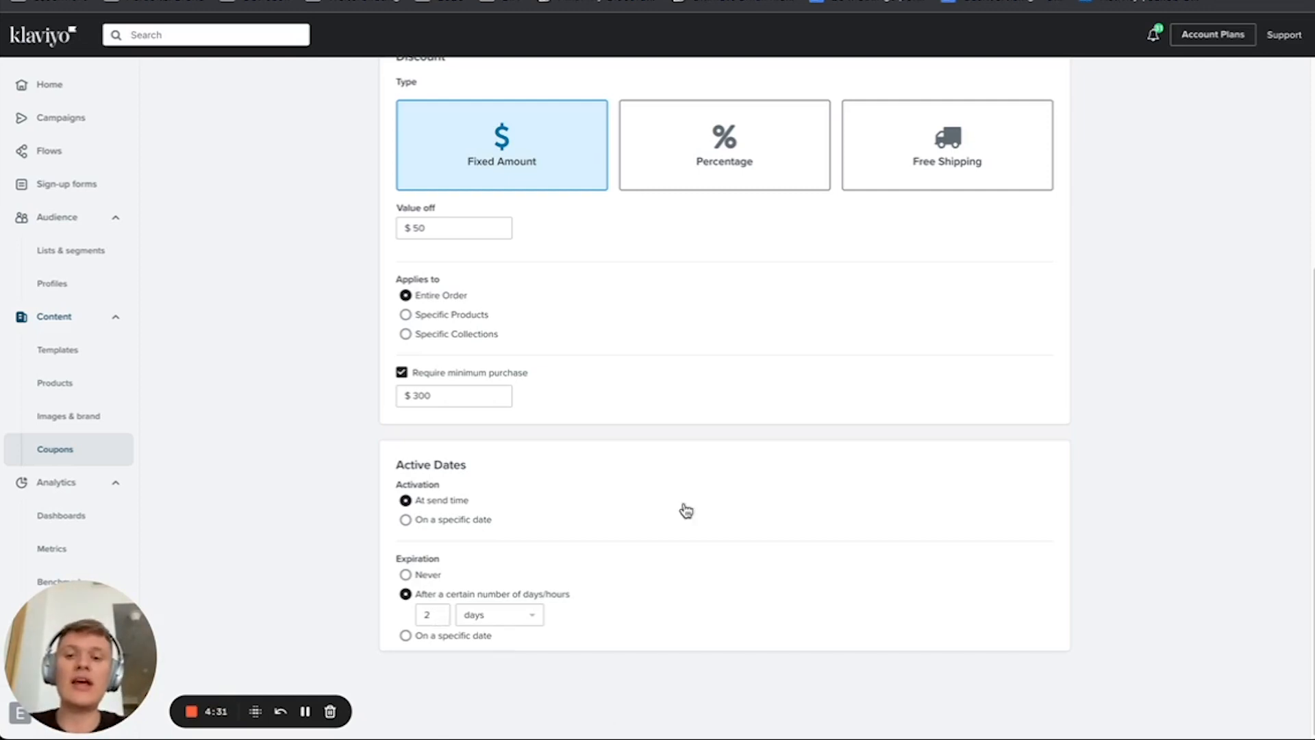
{"action": "scroll", "coordinate": [684, 503], "scroll_direction": "up", "scroll_amount": 5}
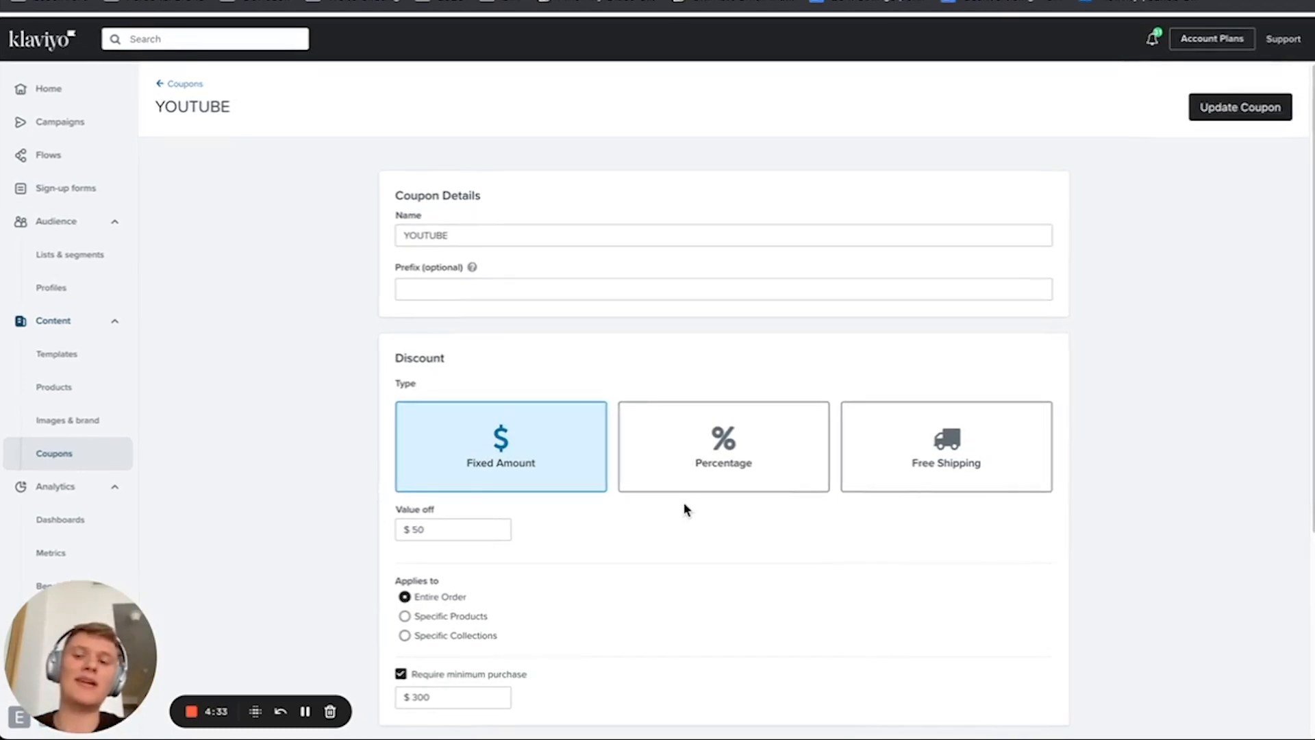
{"action": "left_click", "coordinate": [1257, 107]}
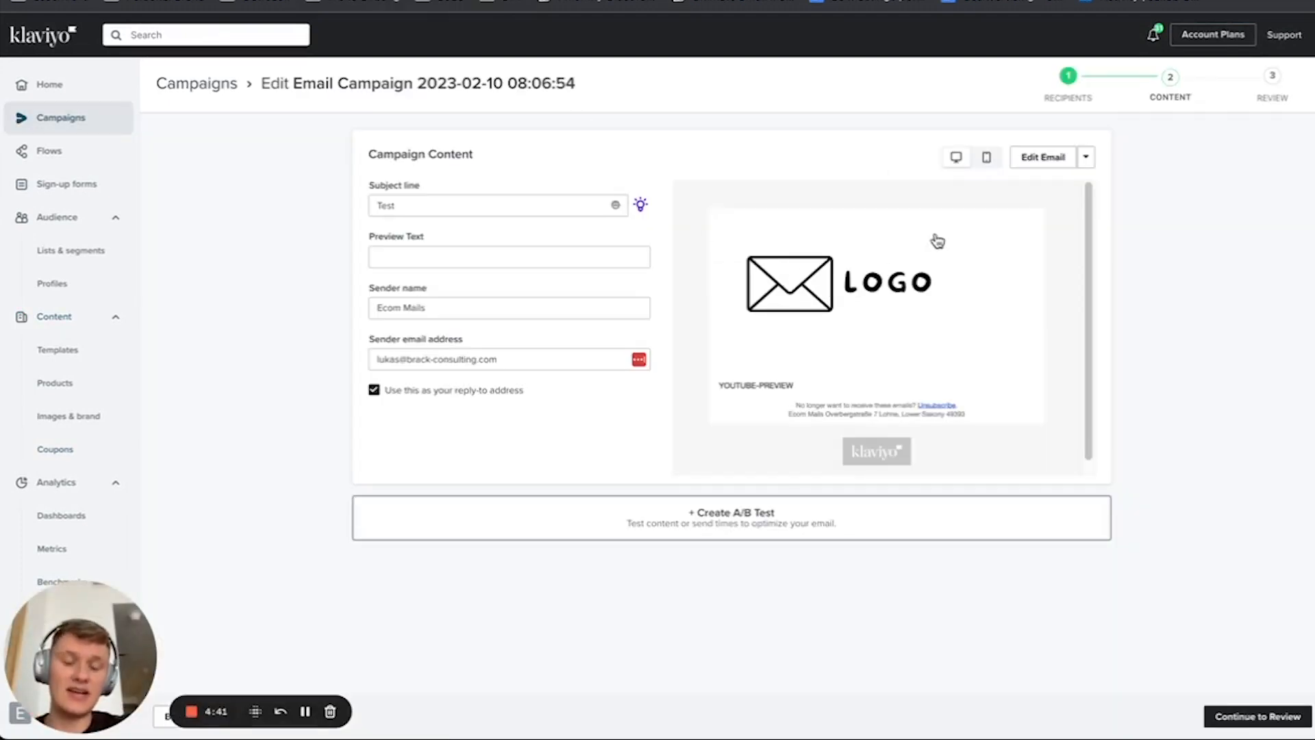
Step: Open the campaign email for editing and bring up the content of its coupon code text block
{"action": "left_click", "coordinate": [1047, 164]}
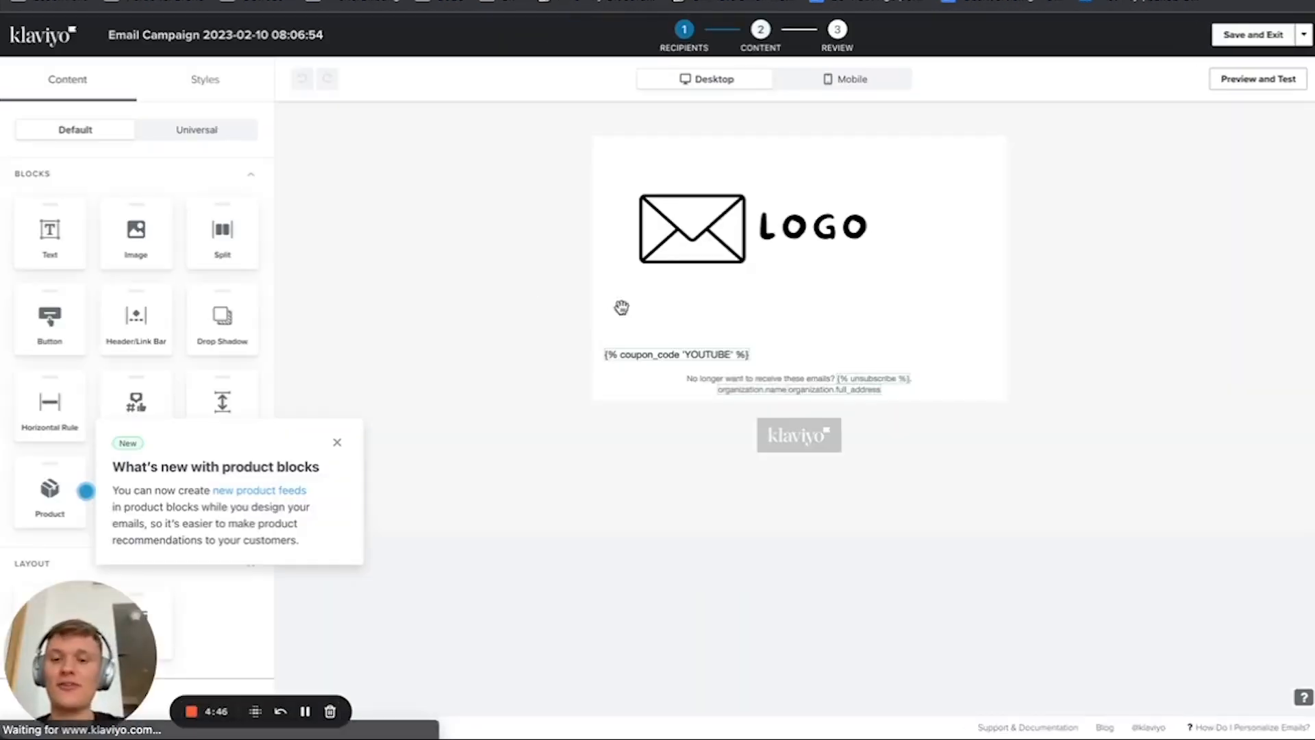
{"action": "left_click", "coordinate": [713, 354]}
{"action": "left_click_drag", "start_coordinate": [149, 244], "coordinate": [2, 246]}
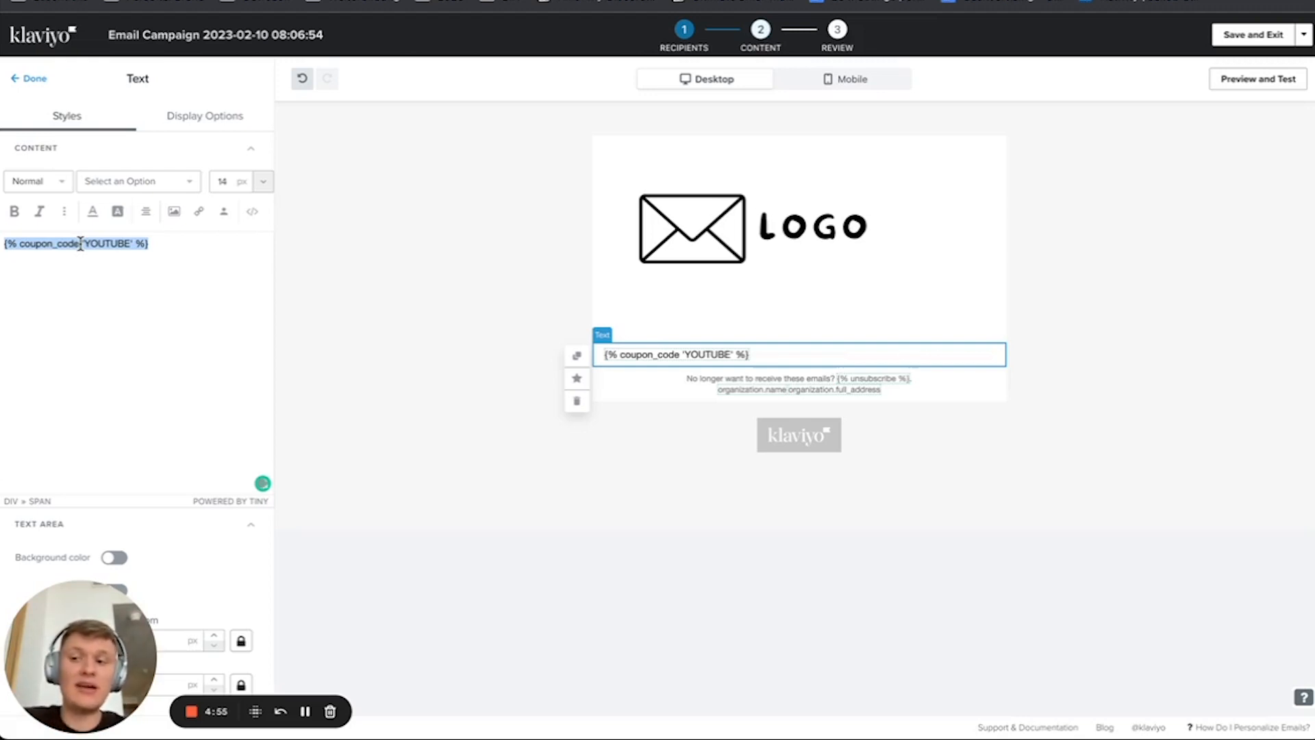
{"action": "left_click", "coordinate": [185, 247]}
{"action": "left_click_drag", "start_coordinate": [206, 249], "coordinate": [1, 250]}
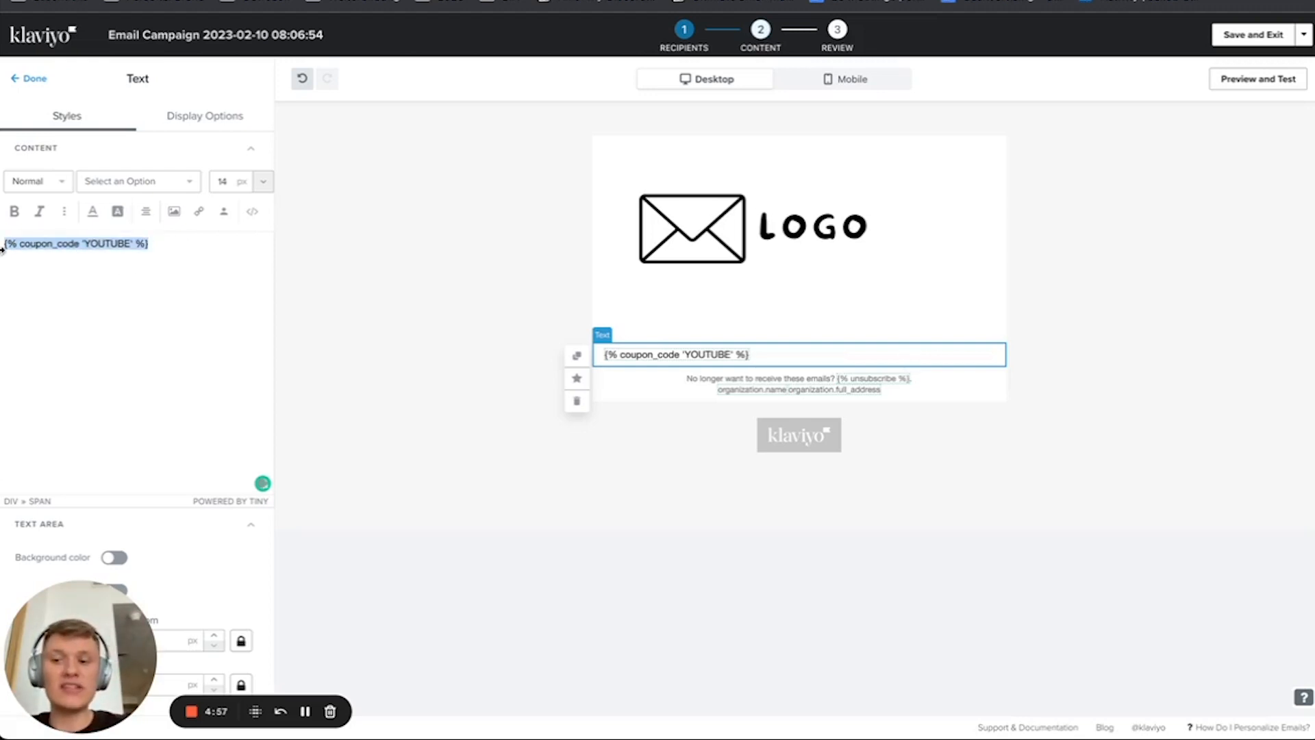
{"action": "left_click", "coordinate": [110, 243]}
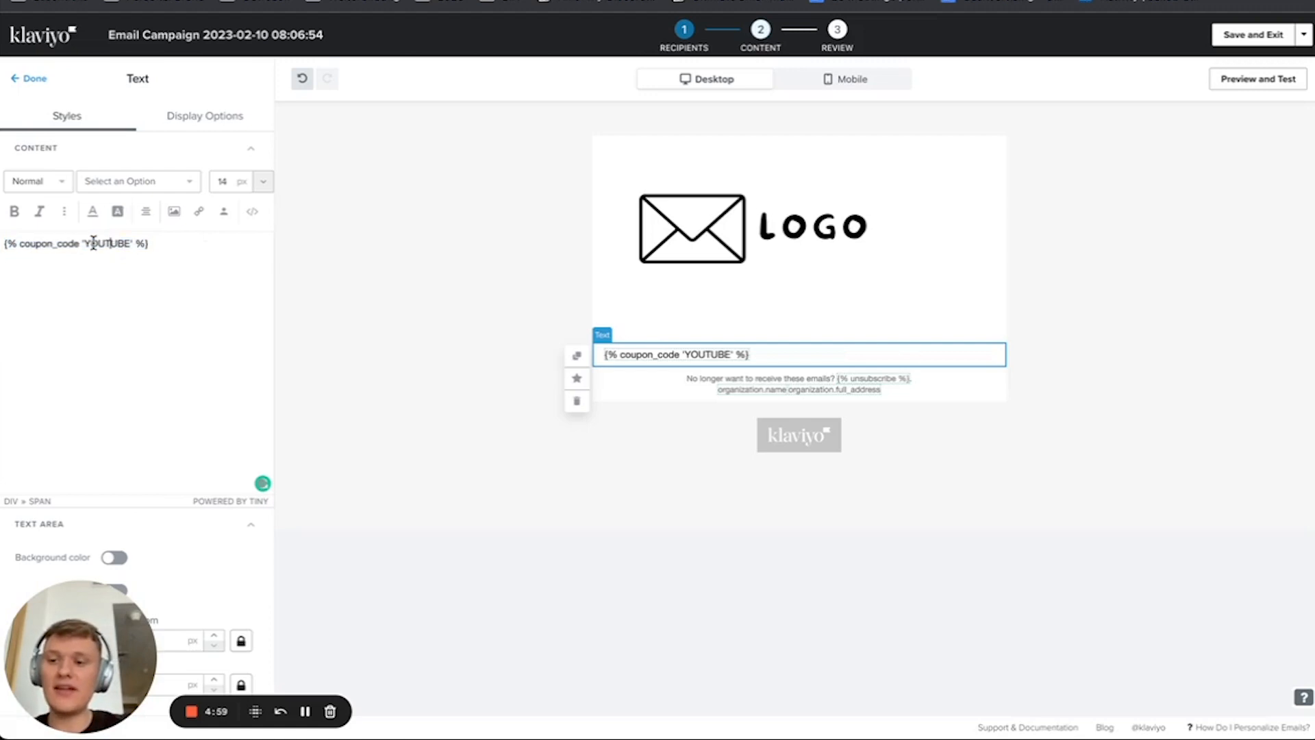
Step: Replace the coupon name inside the quotes of the coupon_code tag with YOURDISCOUNTCODENAME
{"action": "left_click_drag", "start_coordinate": [84, 243], "coordinate": [129, 243]}
{"action": "key", "text": "BackSpace"}
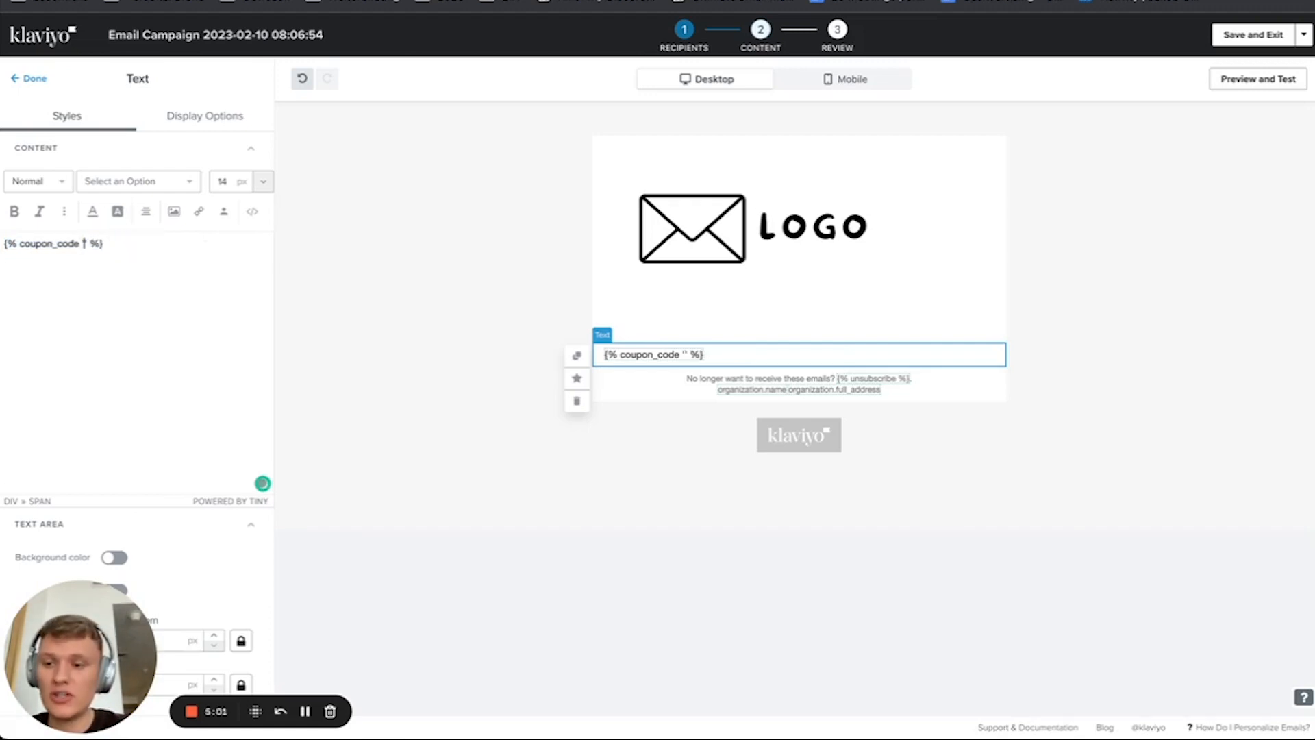
{"action": "type", "text": "YOURDISCOUNTCODE"}
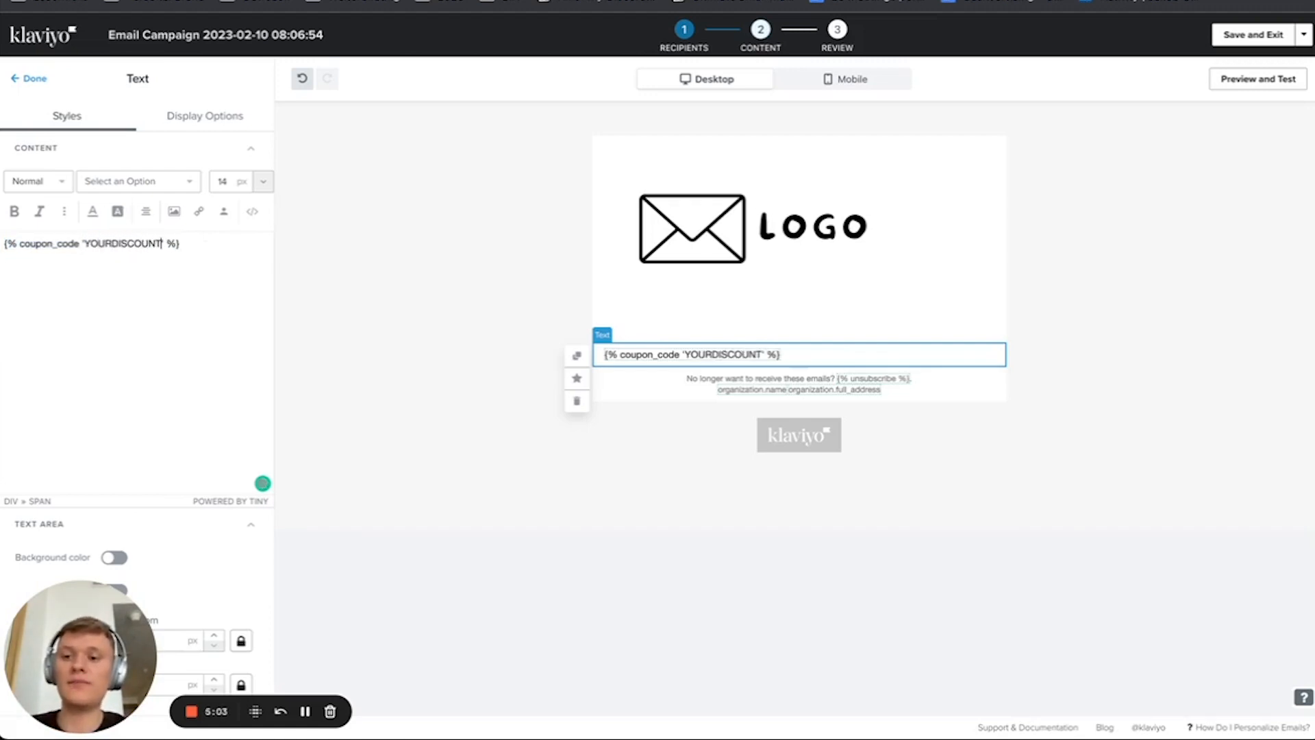
{"action": "type", "text": "NAME"}
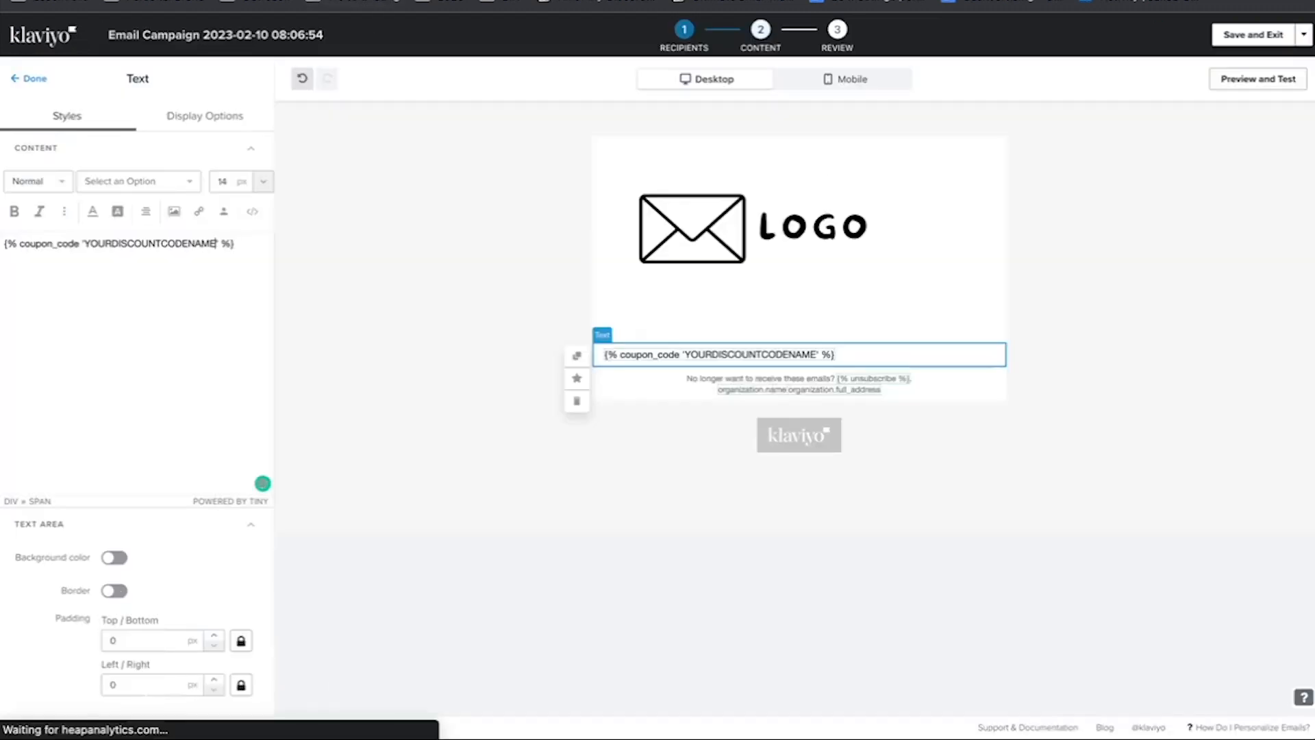
Step: Change the coupon name in the coupon_code tag to YOUTUBE, and save and exit the email
{"action": "left_click_drag", "start_coordinate": [216, 244], "coordinate": [98, 245]}
{"action": "type", "text": "UTUBE"}
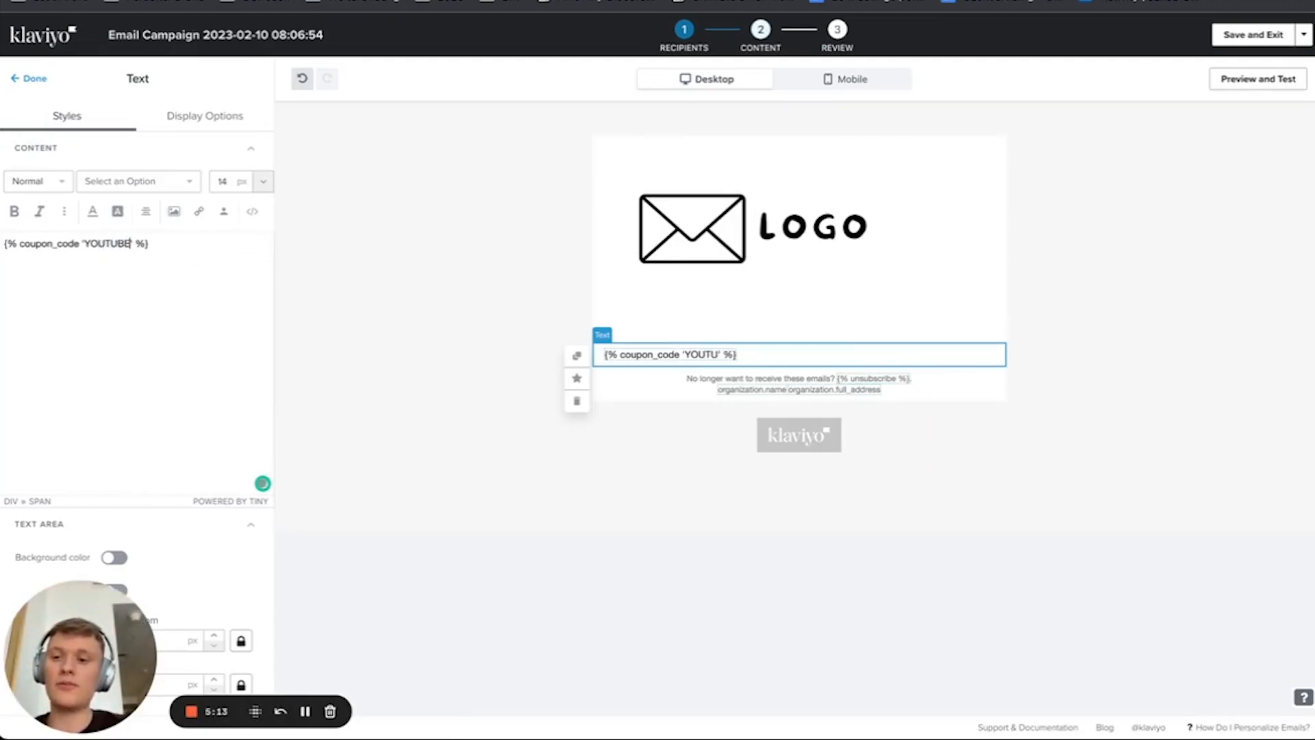
{"action": "left_click", "coordinate": [1255, 35]}
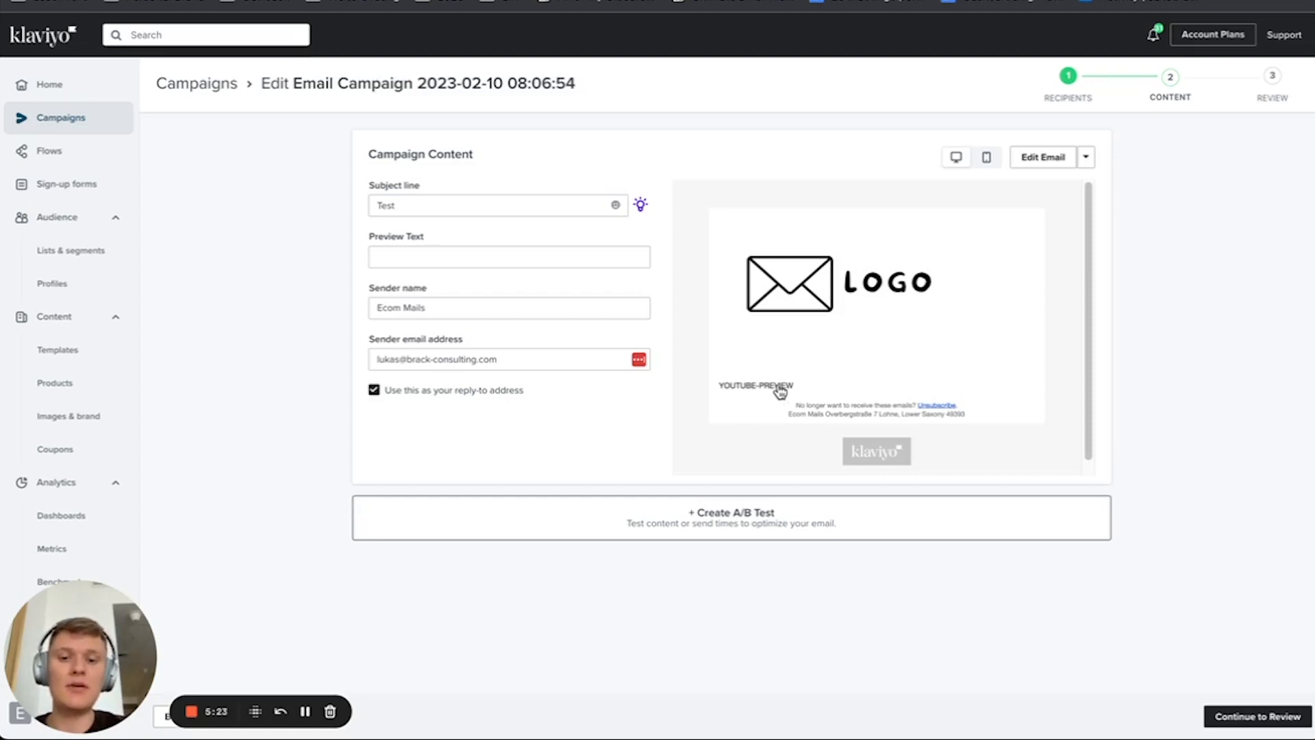
Step: Reopen the email's coupon text block and delete the "o" from "code" in the coupon_code tag
{"action": "left_click", "coordinate": [1062, 159]}
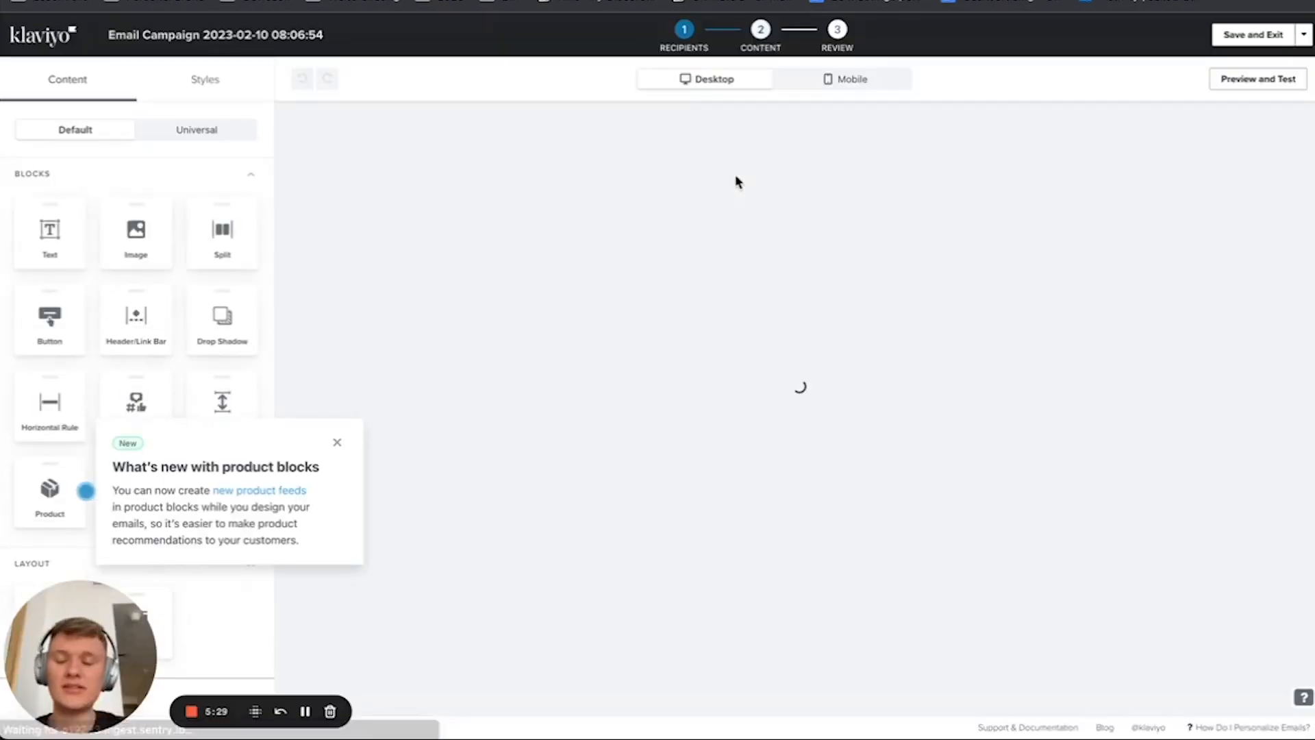
{"action": "left_click", "coordinate": [688, 349]}
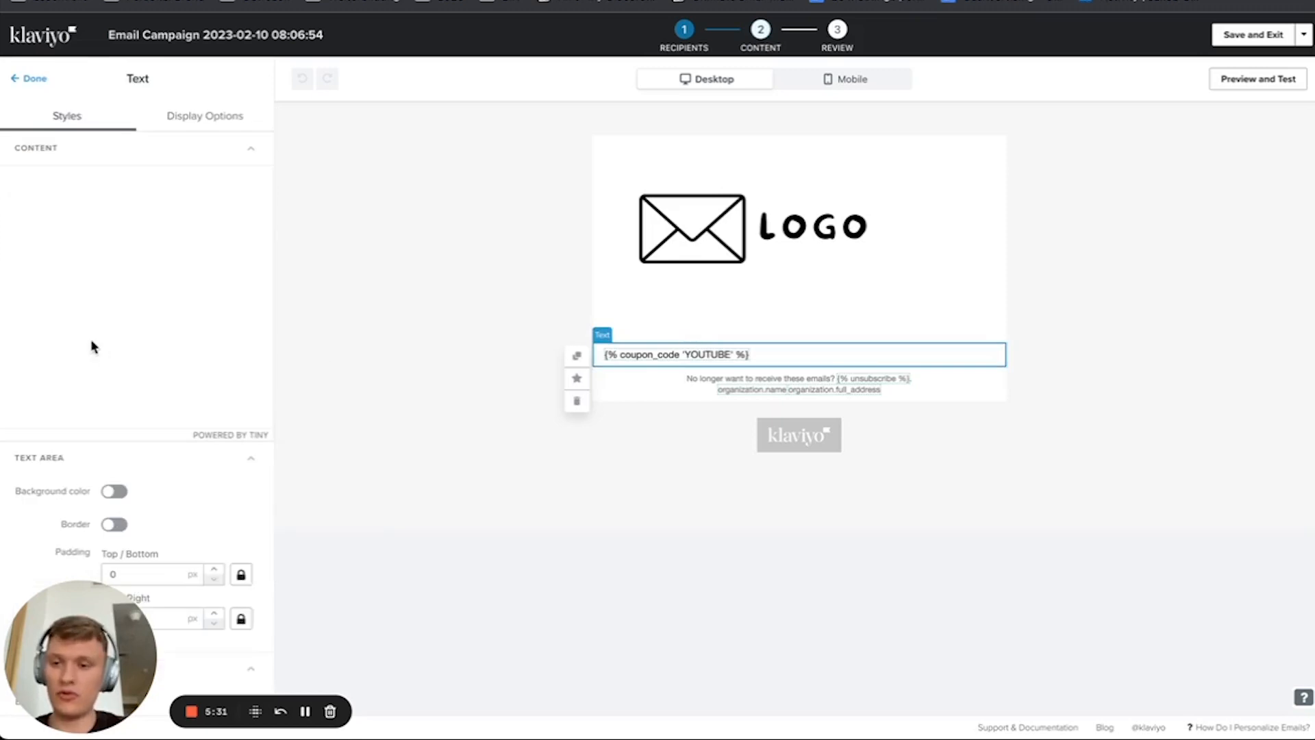
{"action": "left_click", "coordinate": [68, 244]}
{"action": "key", "text": "BackSpace"}
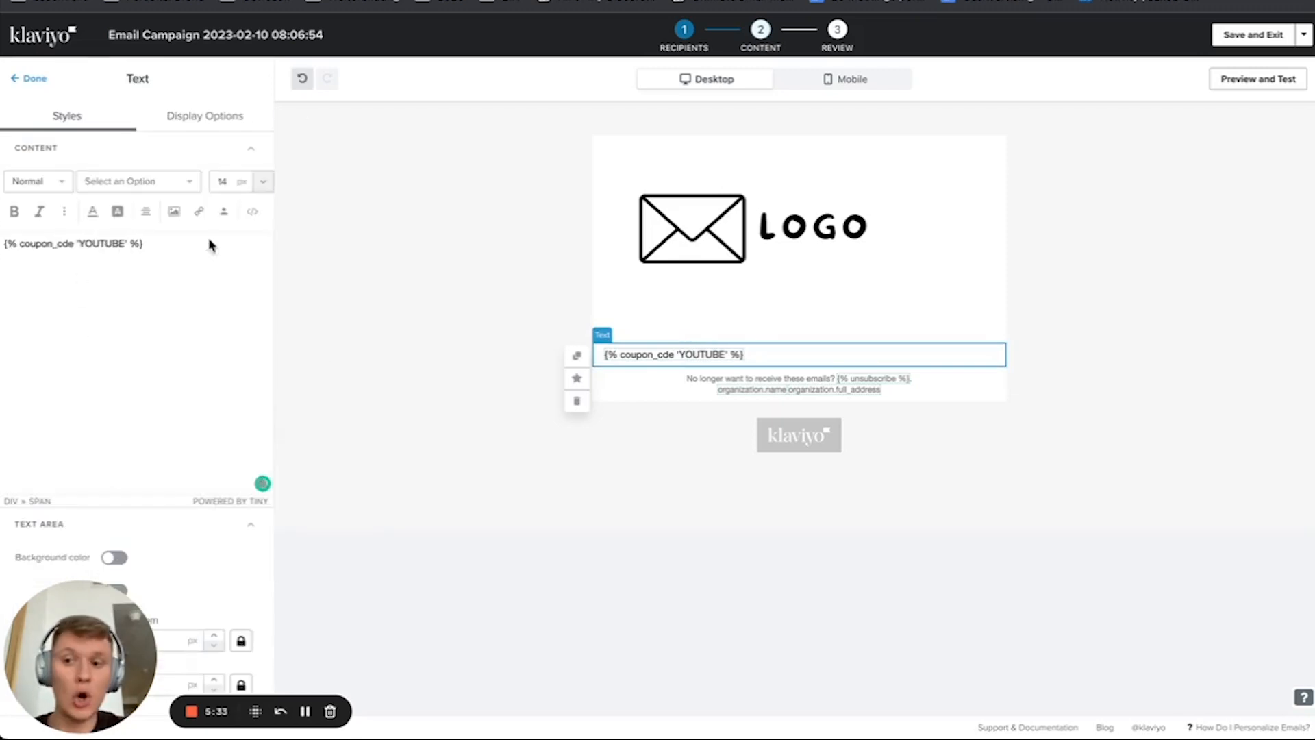
Step: Save and exit the email, reopen its coupon text block, restore the missing "o" in the coupon_code tag and save again
{"action": "left_click", "coordinate": [1233, 35]}
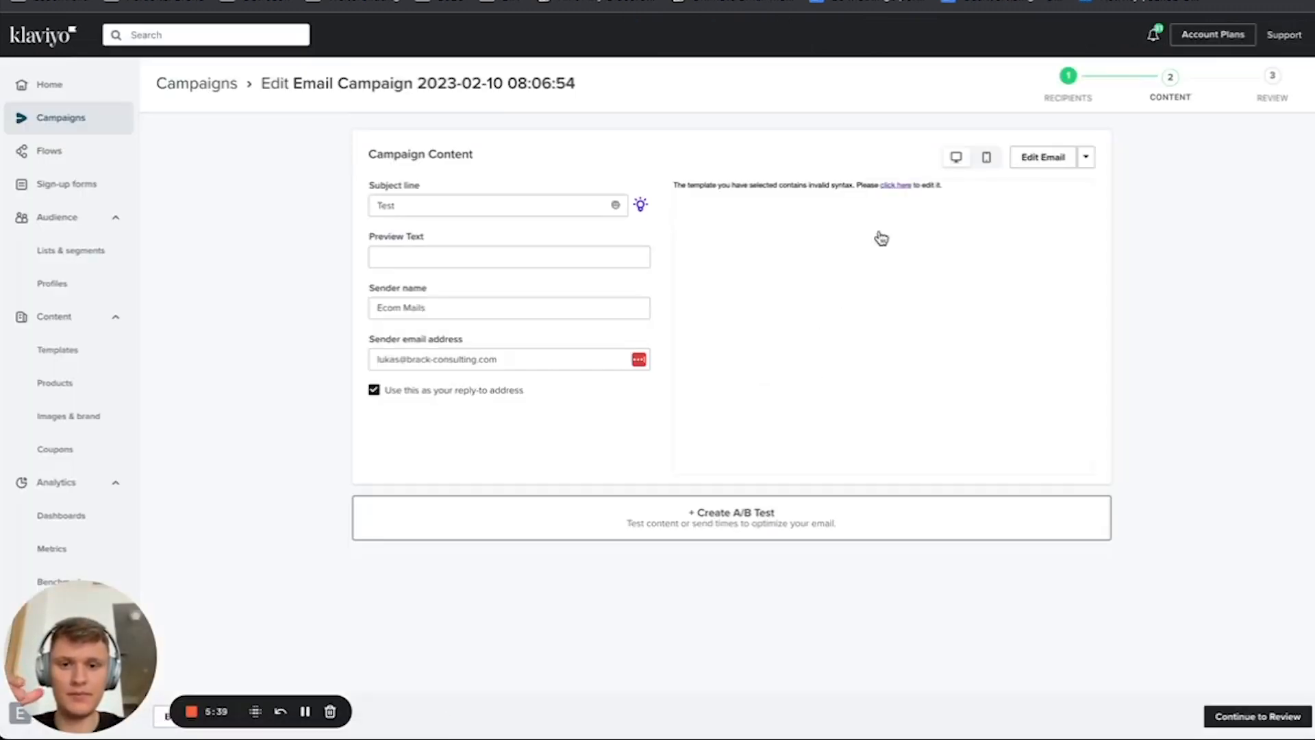
{"action": "left_click", "coordinate": [1040, 157]}
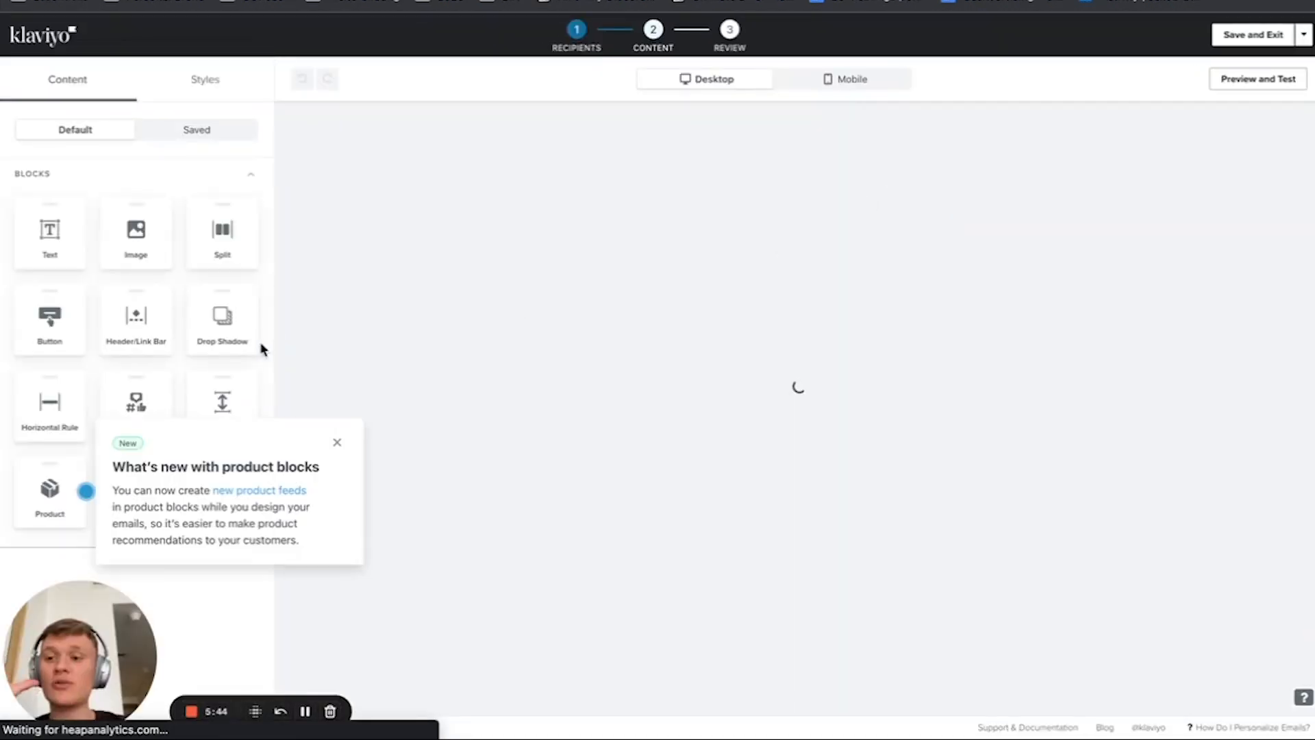
{"action": "left_click", "coordinate": [708, 359]}
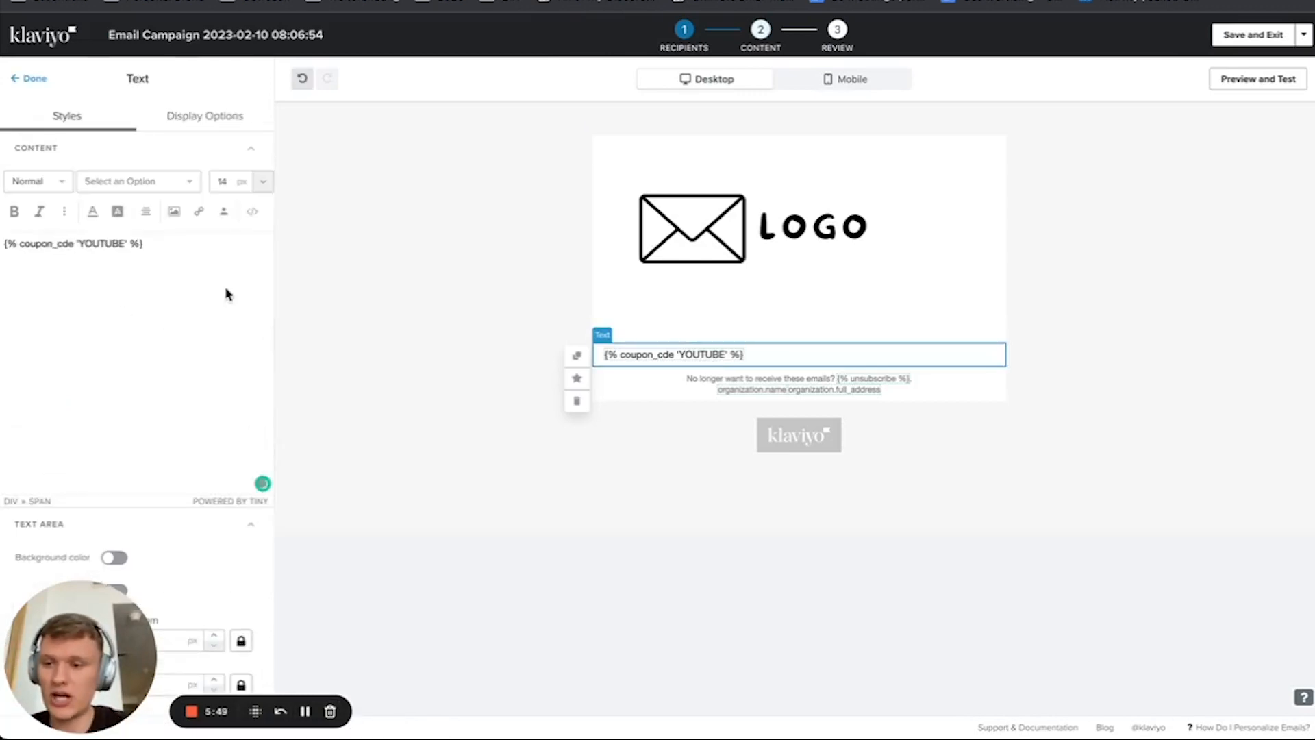
{"action": "type", "text": "o"}
{"action": "left_click", "coordinate": [1268, 35]}
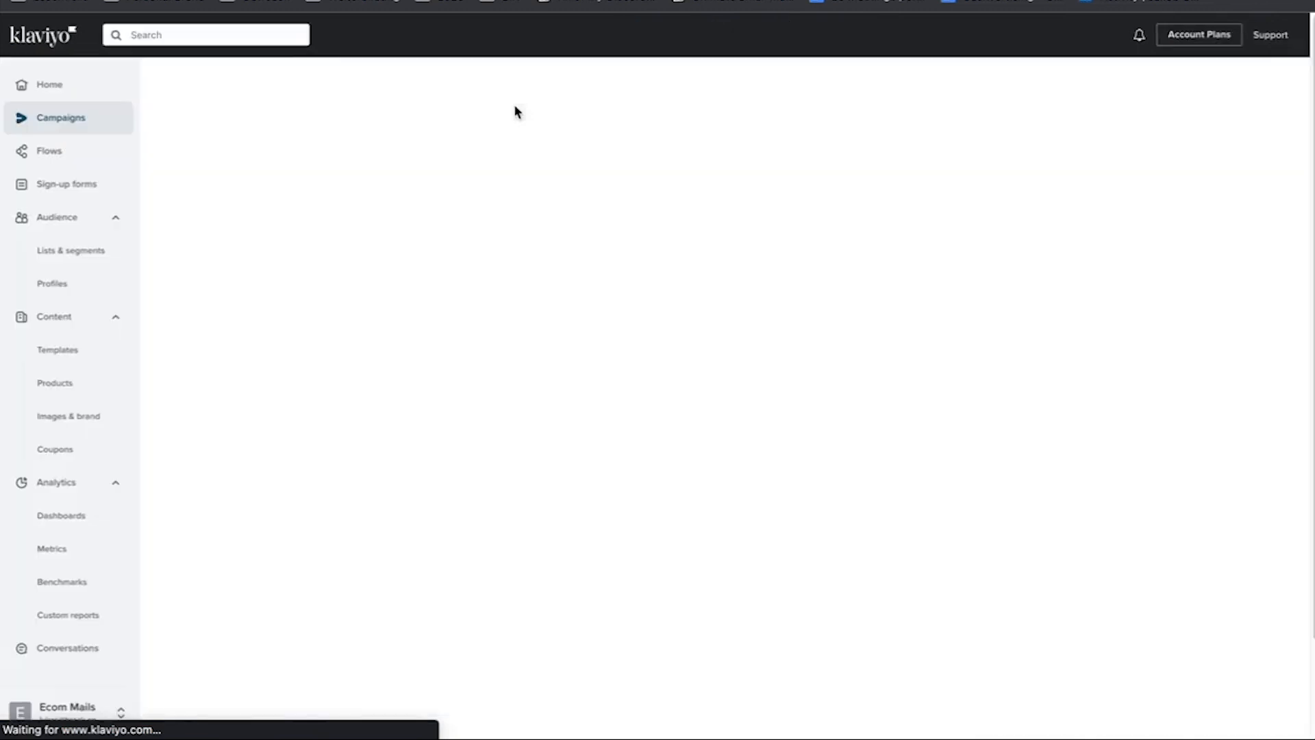
Step: Save the campaign email as a reusable template named TEST
{"action": "left_click", "coordinate": [1086, 158]}
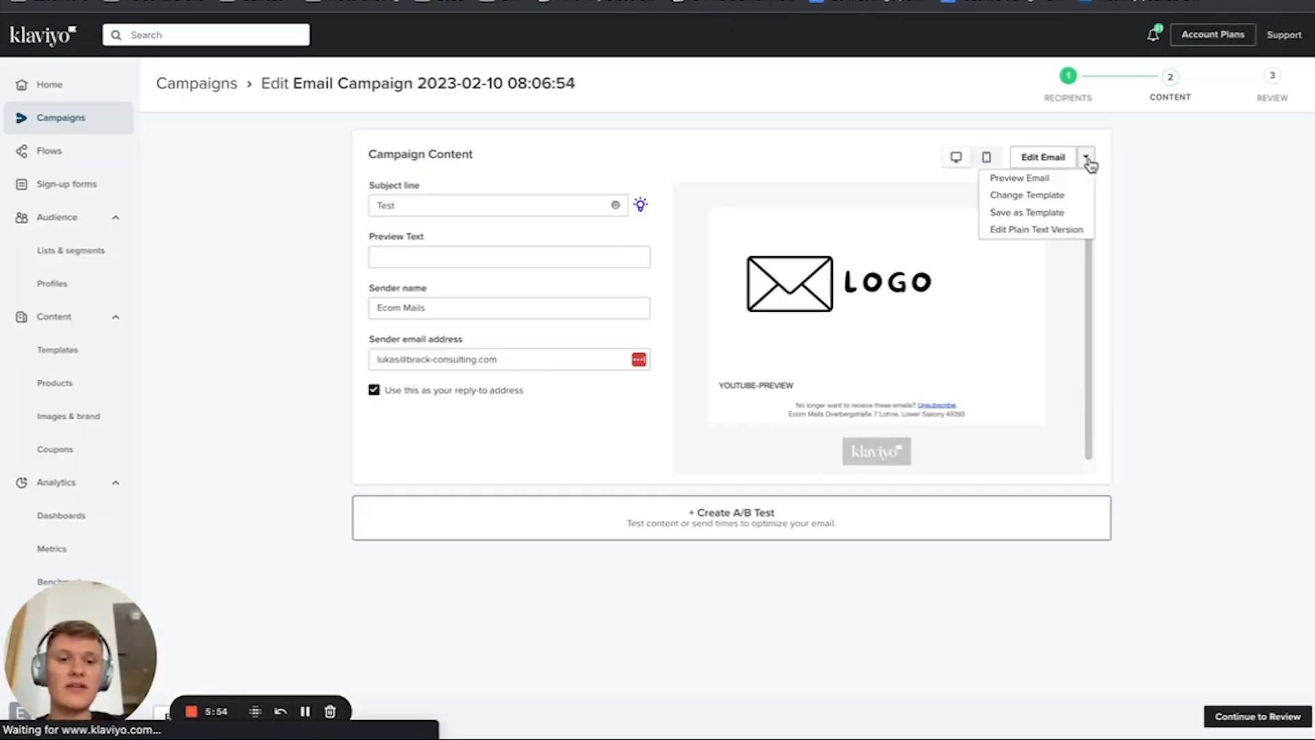
{"action": "left_click", "coordinate": [1011, 213]}
{"action": "left_click", "coordinate": [850, 240]}
{"action": "type", "text": "TEST"}
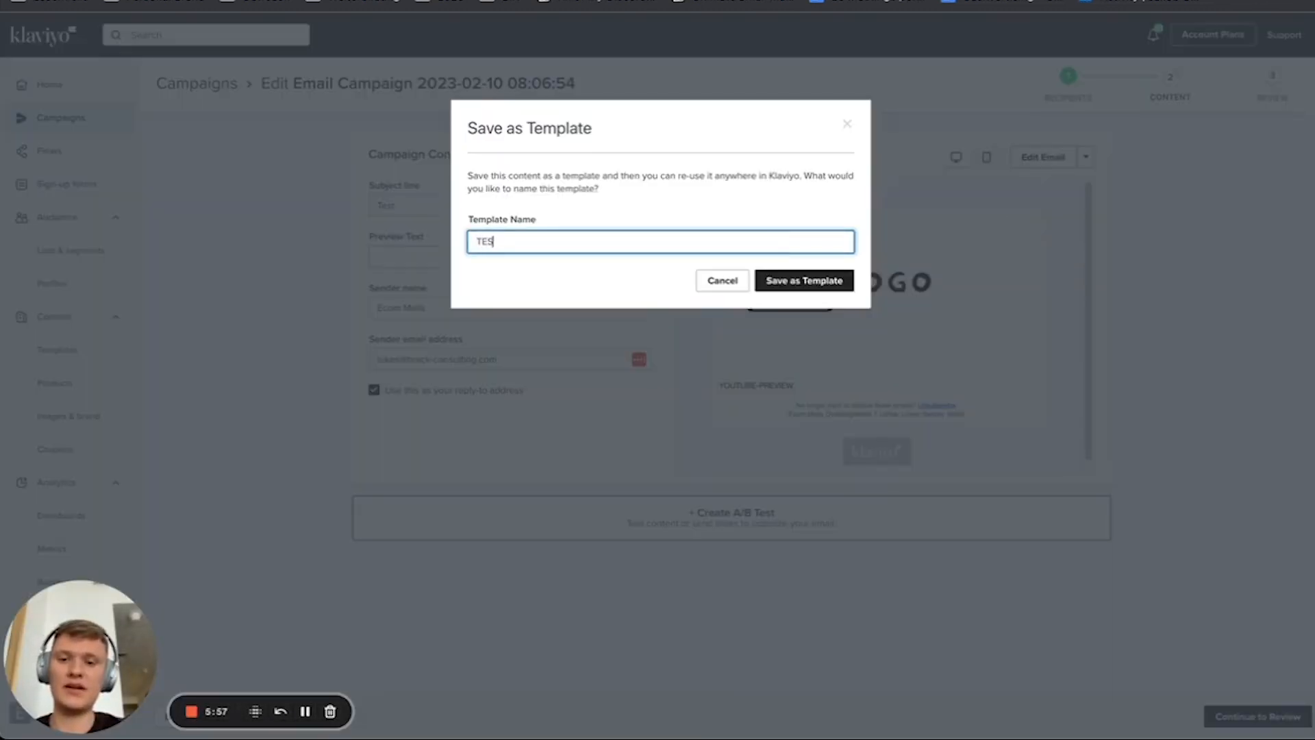
{"action": "left_click", "coordinate": [837, 281]}
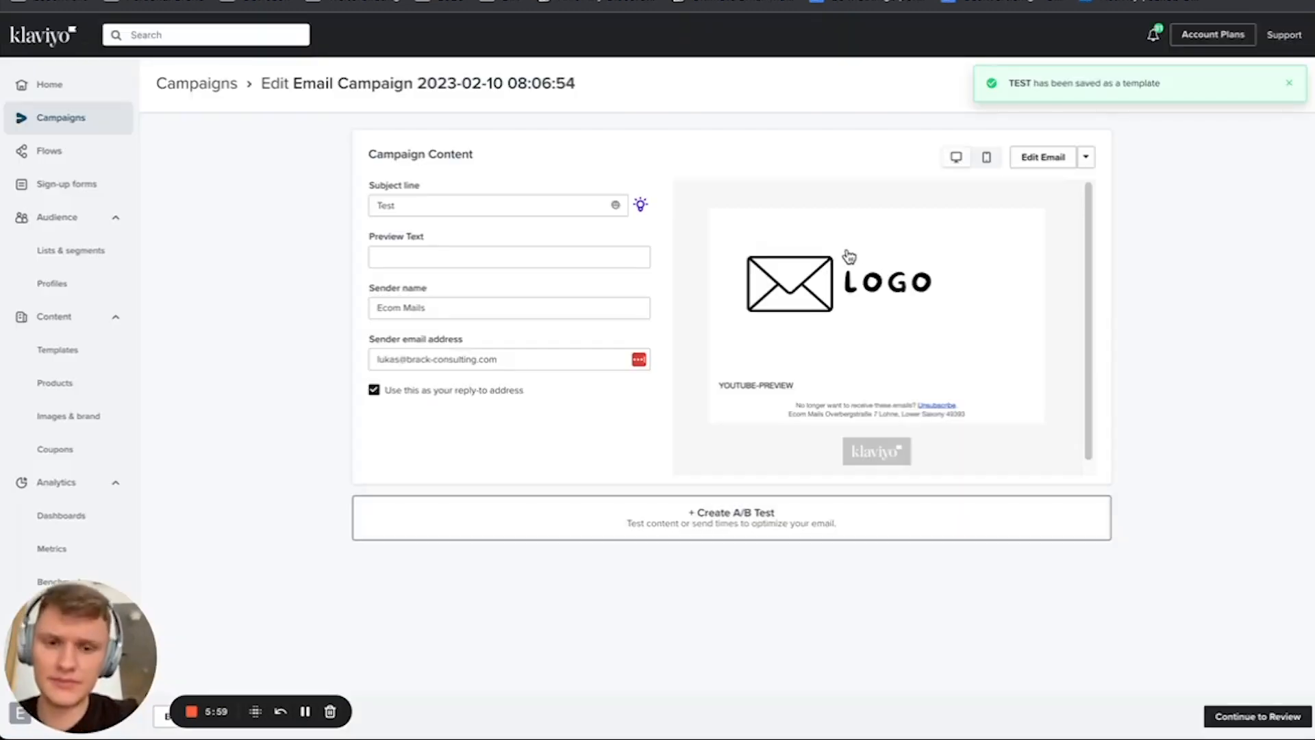
Step: Search for the recipient's profile by e-mail address and open it, leaving the campaign page
{"action": "left_click_drag", "start_coordinate": [603, 115], "coordinate": [148, 24]}
{"action": "left_click", "coordinate": [148, 26]}
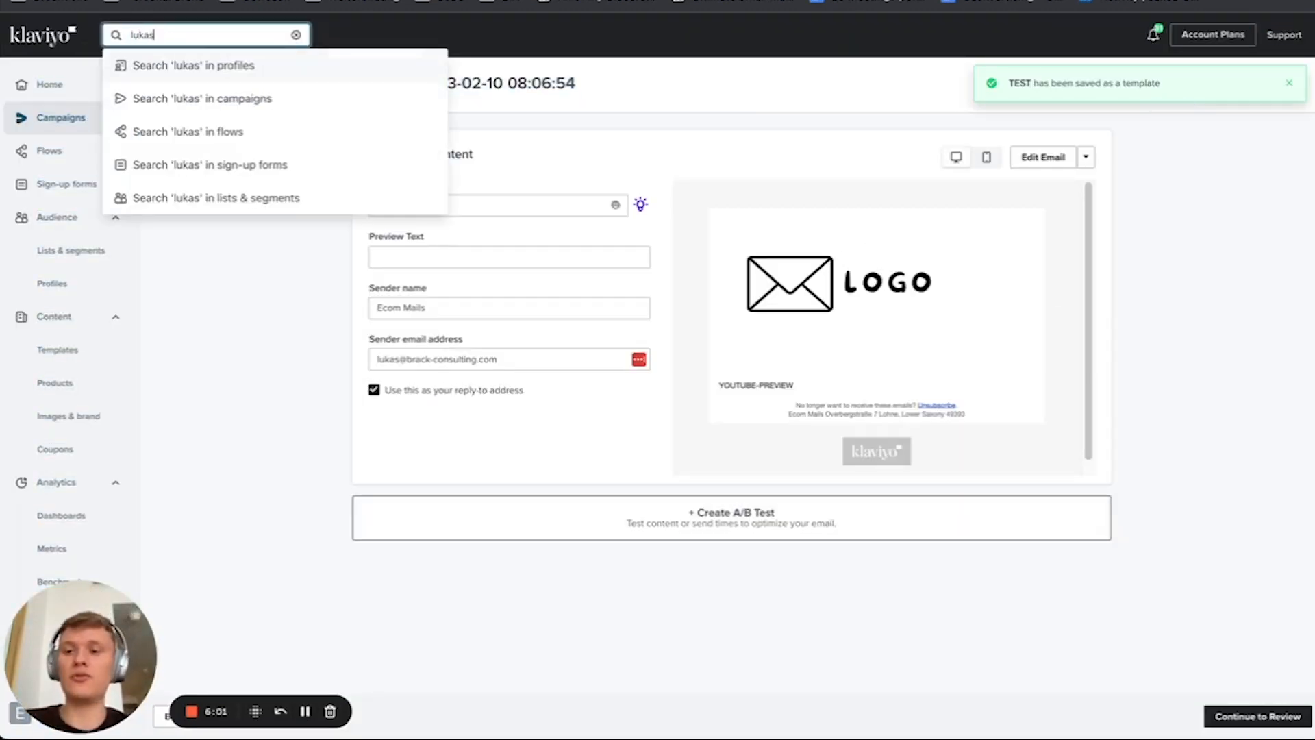
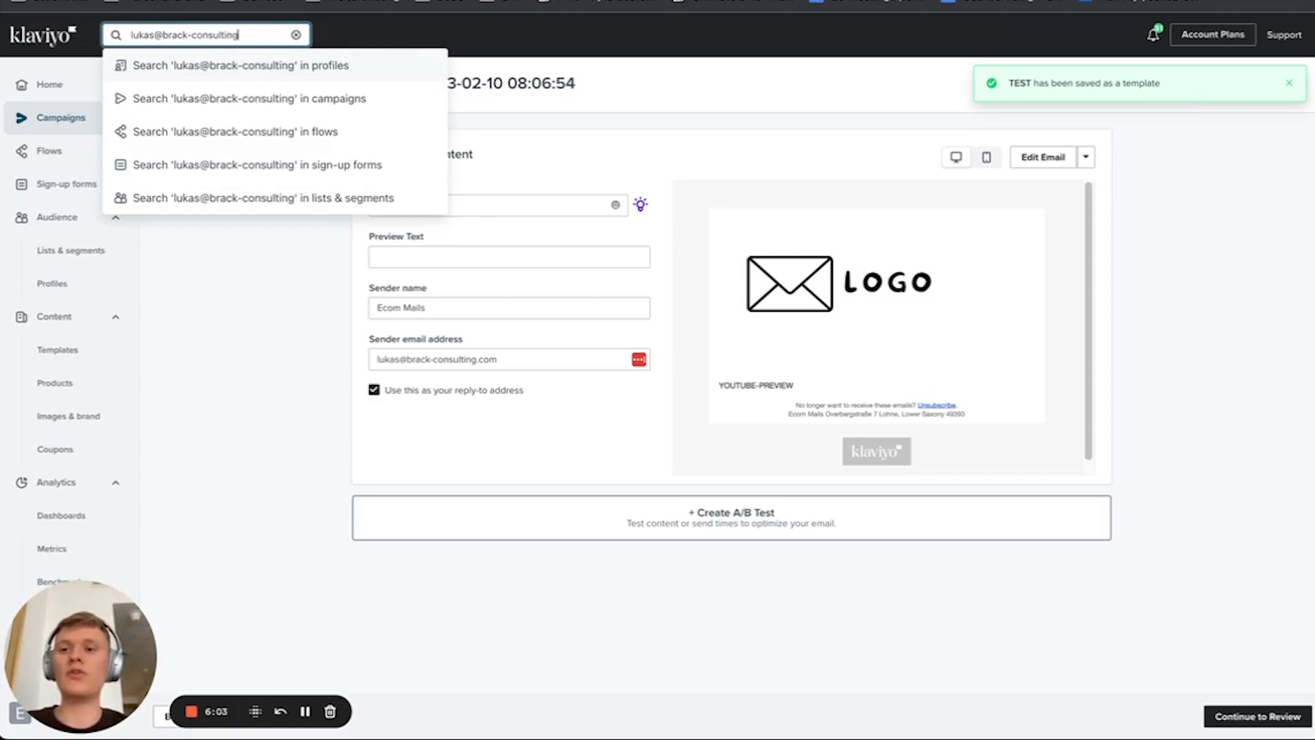
{"action": "key", "text": "Return"}
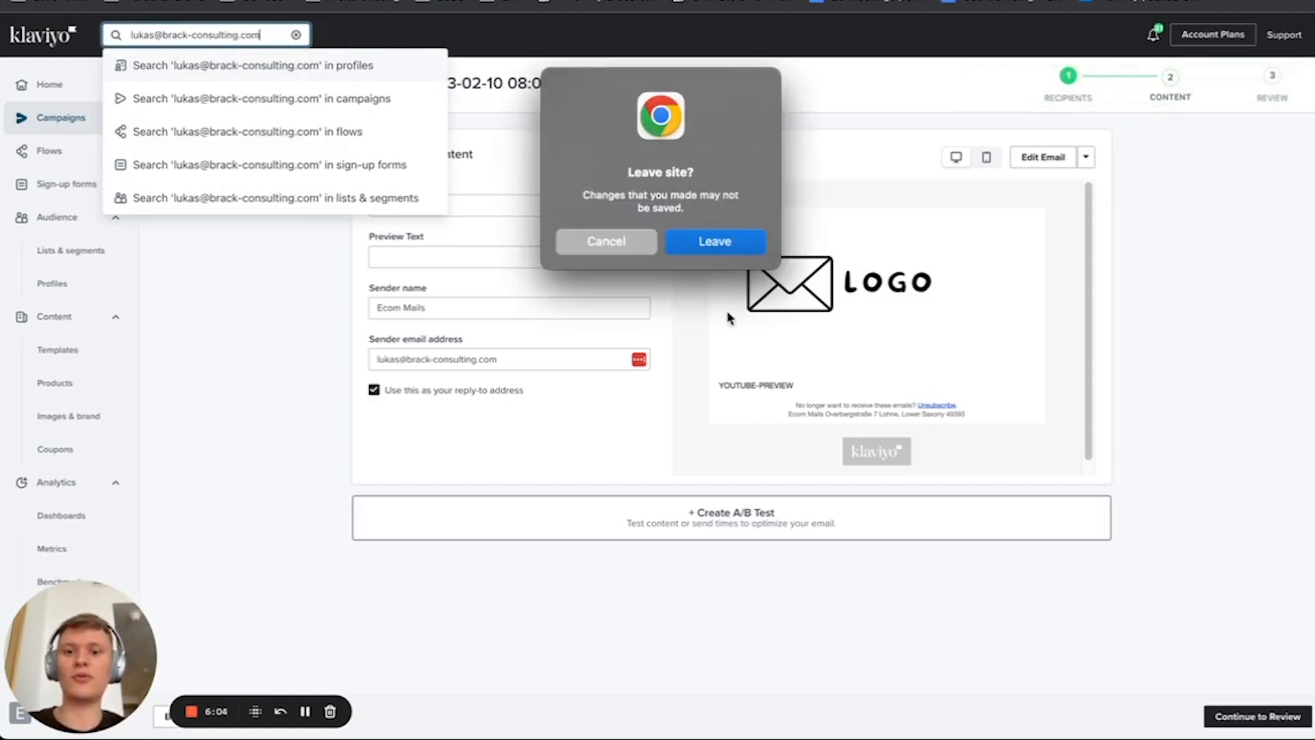
{"action": "left_click", "coordinate": [729, 251]}
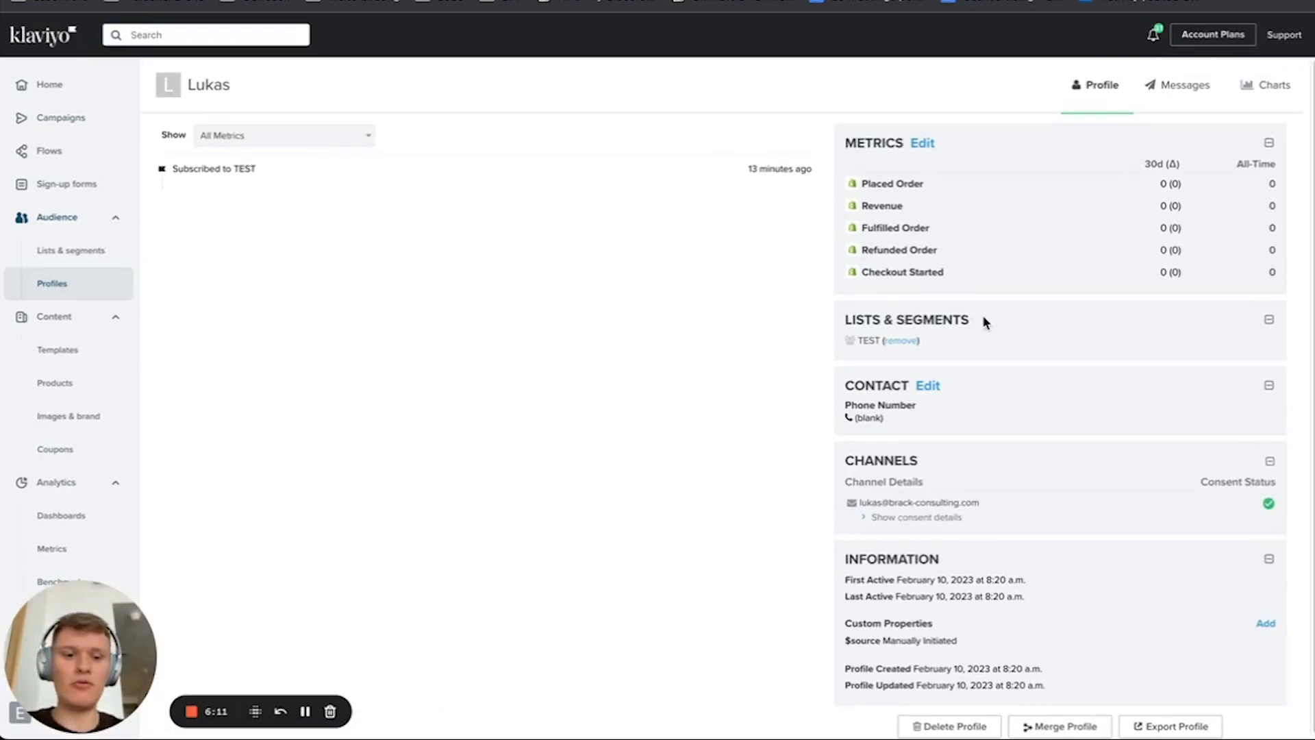
Step: From the profile's messages, start a new individual email and continue to the template selection
{"action": "left_click", "coordinate": [1191, 85]}
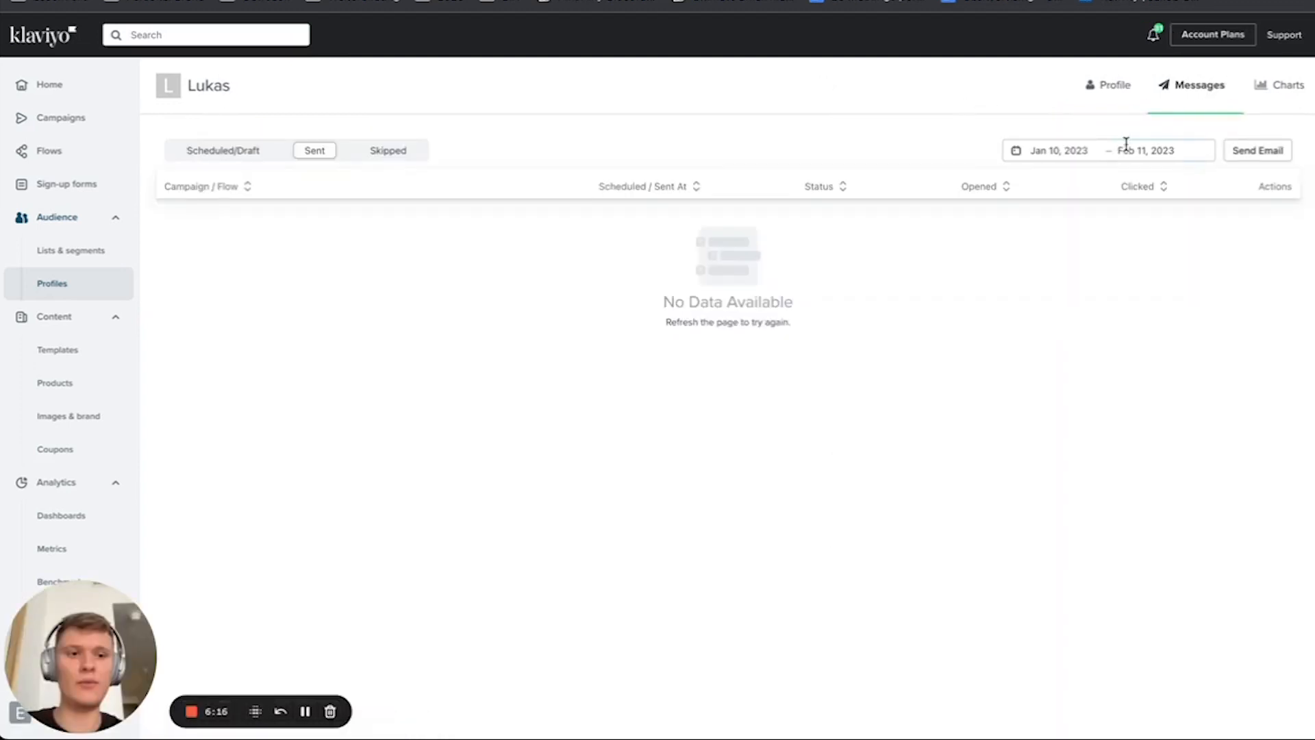
{"action": "left_click", "coordinate": [1271, 152]}
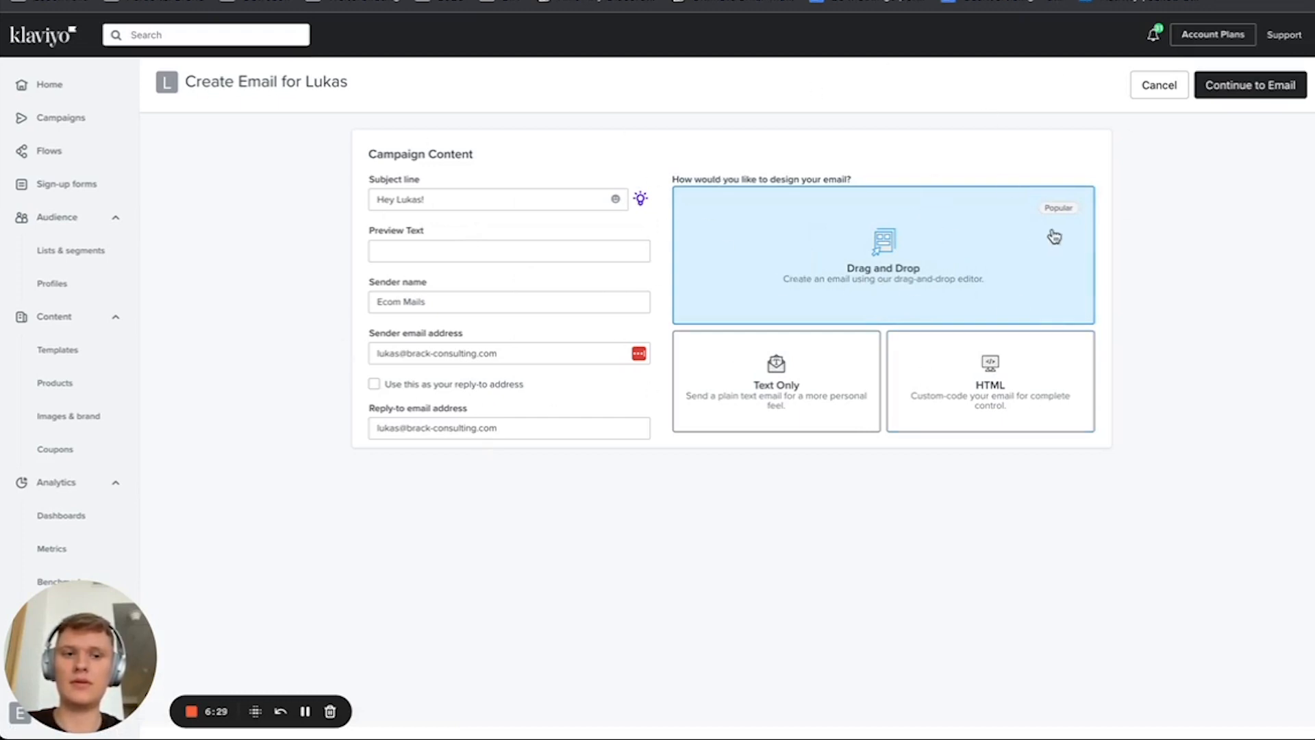
{"action": "left_click", "coordinate": [1262, 94]}
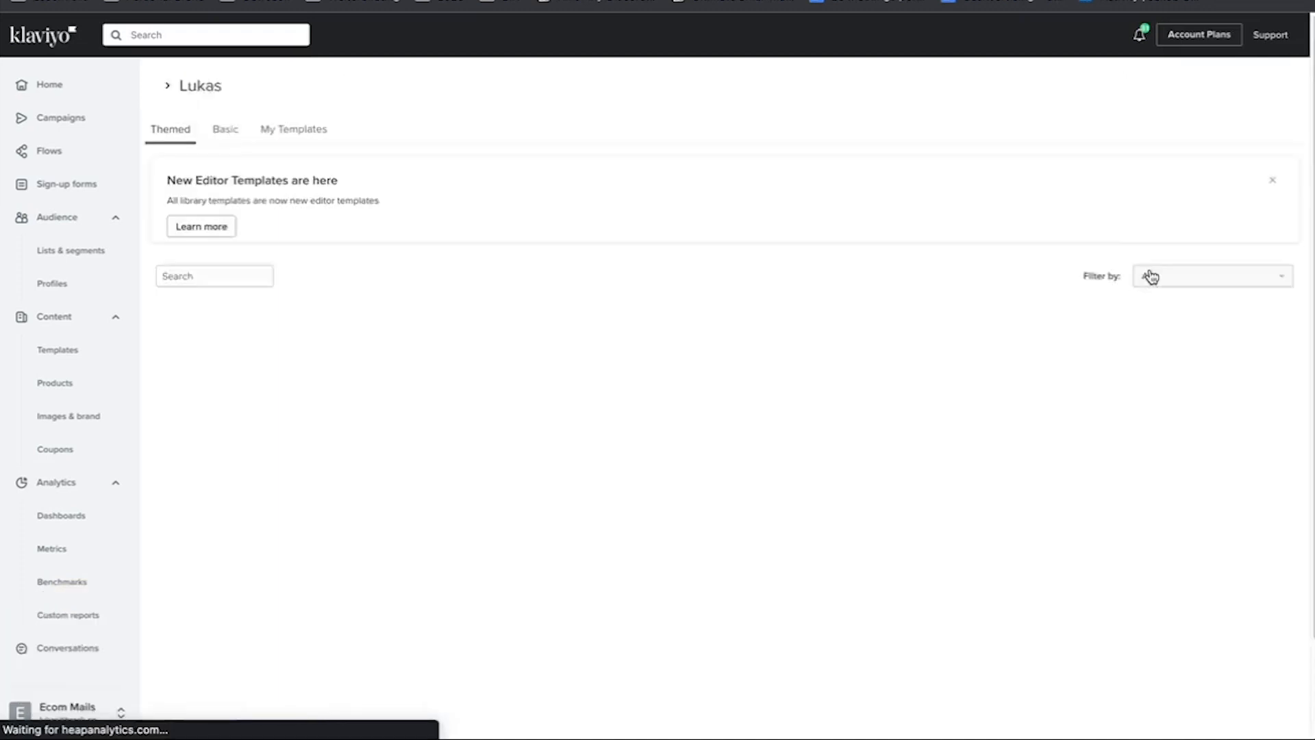
Step: Apply the saved TEST template to the individual email
{"action": "left_click", "coordinate": [266, 151]}
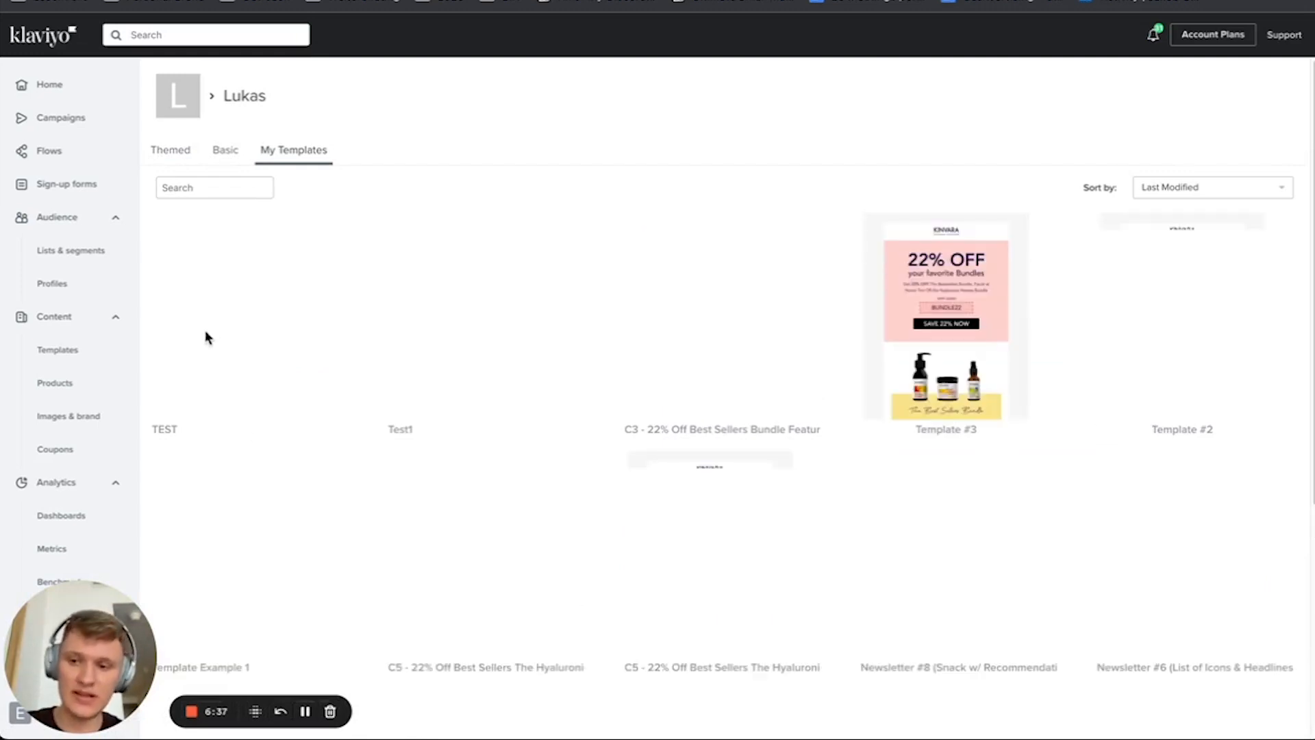
{"action": "left_click", "coordinate": [237, 306]}
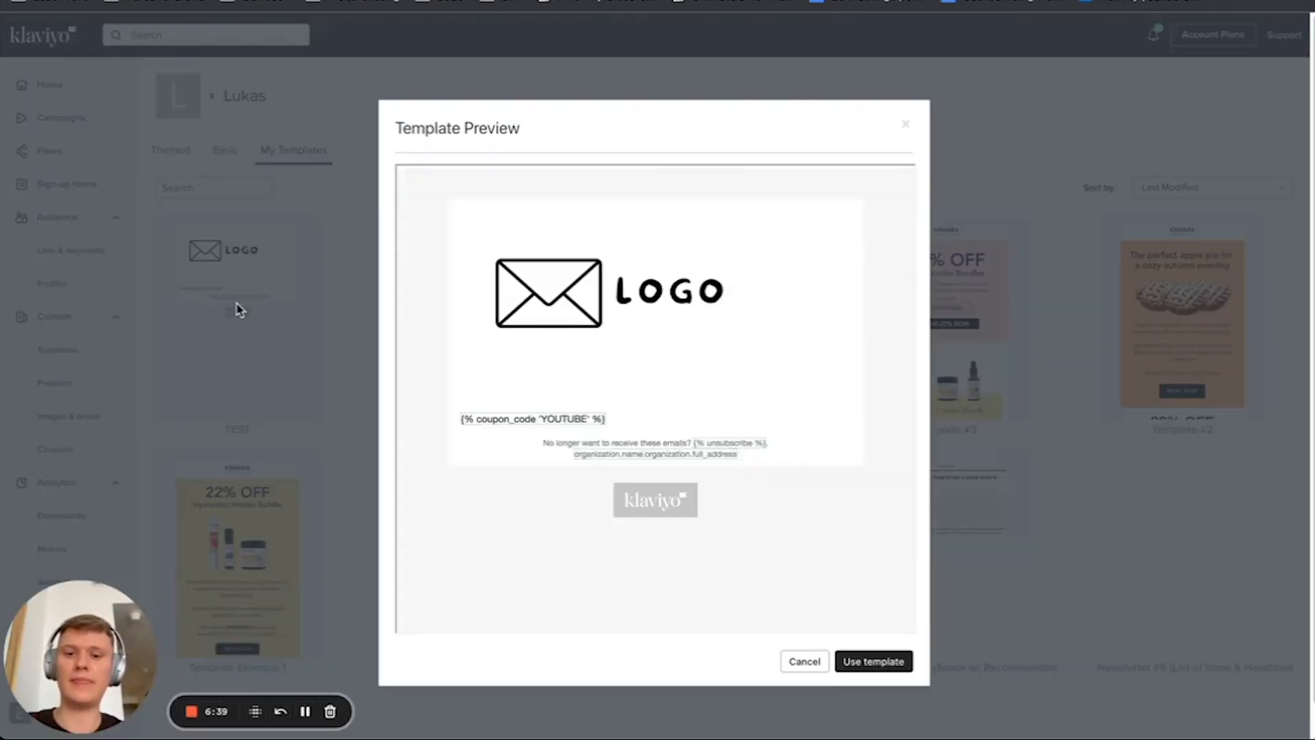
{"action": "left_click", "coordinate": [874, 662]}
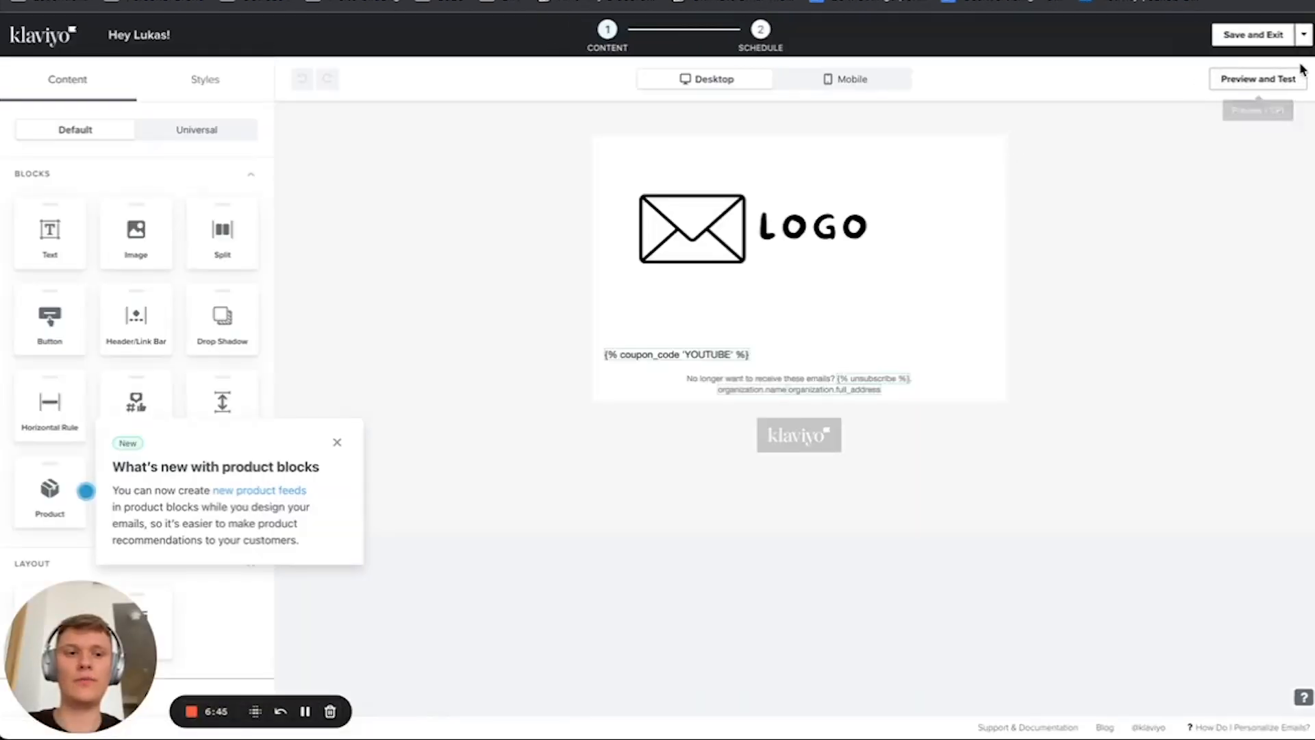
Step: Save and exit the email, schedule and send it to the profile, and close the confirmation
{"action": "left_click", "coordinate": [1277, 37]}
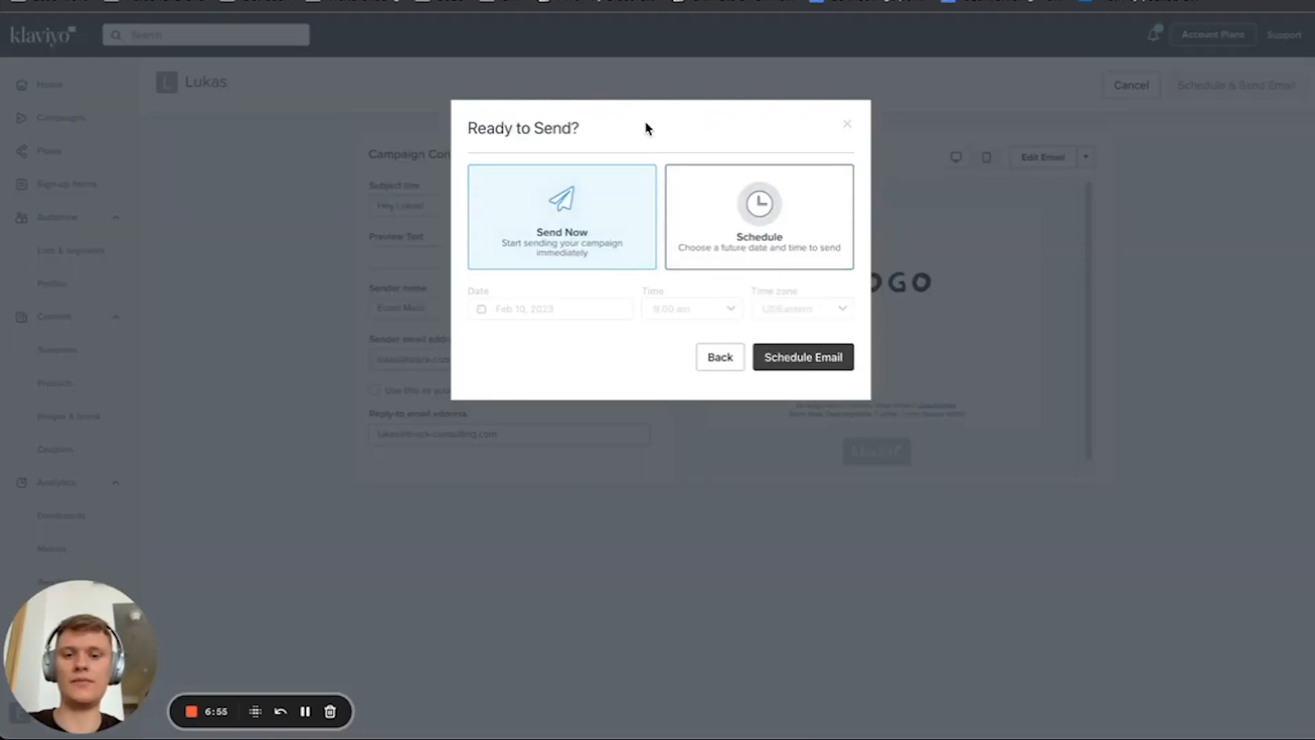
{"action": "left_click", "coordinate": [847, 123]}
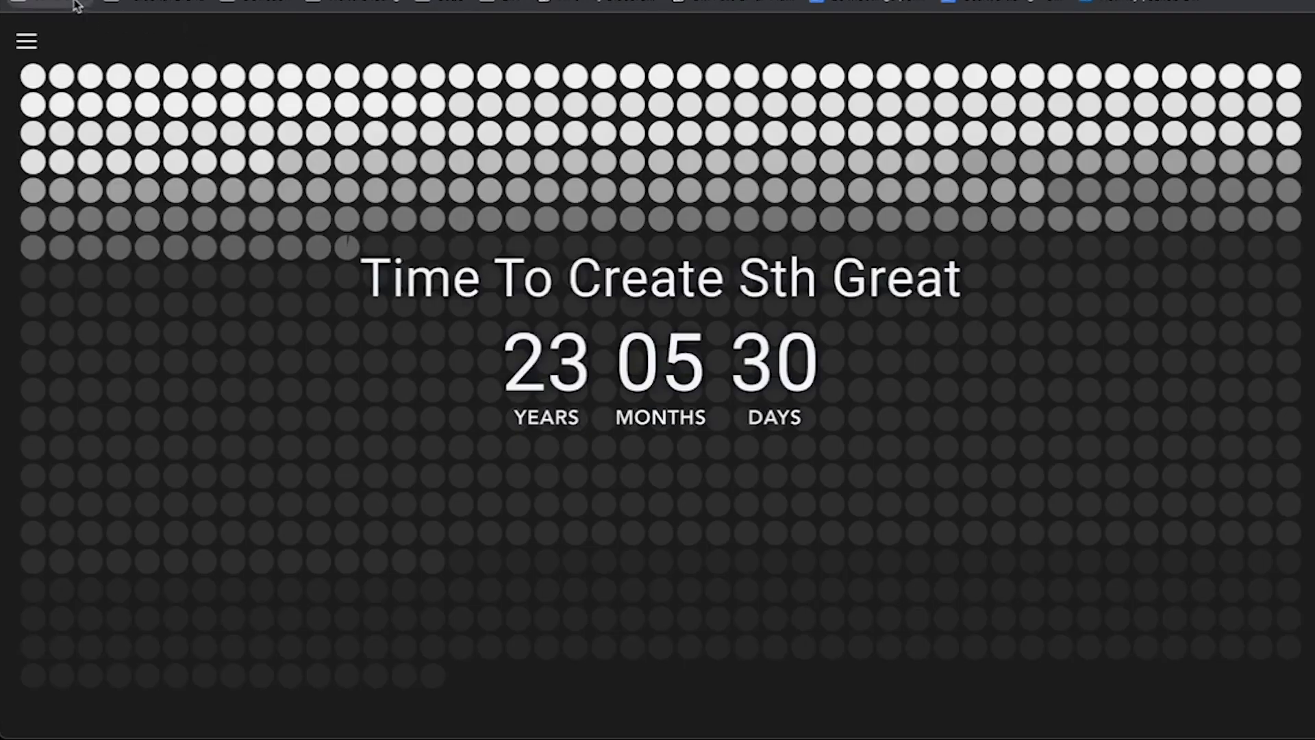
Step: Switch to Gmail, open the received test email and highlight its unique coupon code
{"action": "left_click", "coordinate": [88, 5]}
{"action": "left_click", "coordinate": [81, 25]}
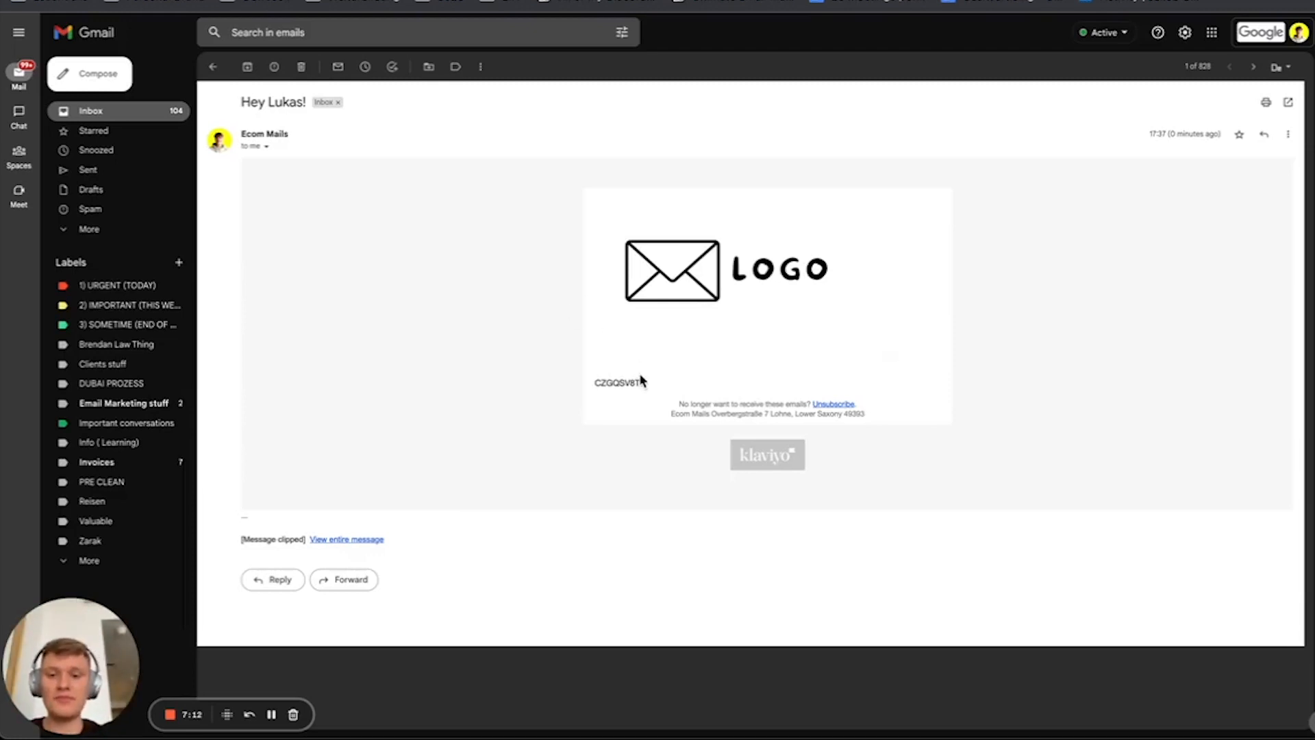
{"action": "left_click_drag", "start_coordinate": [641, 382], "coordinate": [591, 384]}
Step: Check the YOUTUBE coupon's available codes in Klaviyo's Shopify coupon list against the code in the received Gmail message
{"action": "left_click", "coordinate": [17, 0]}
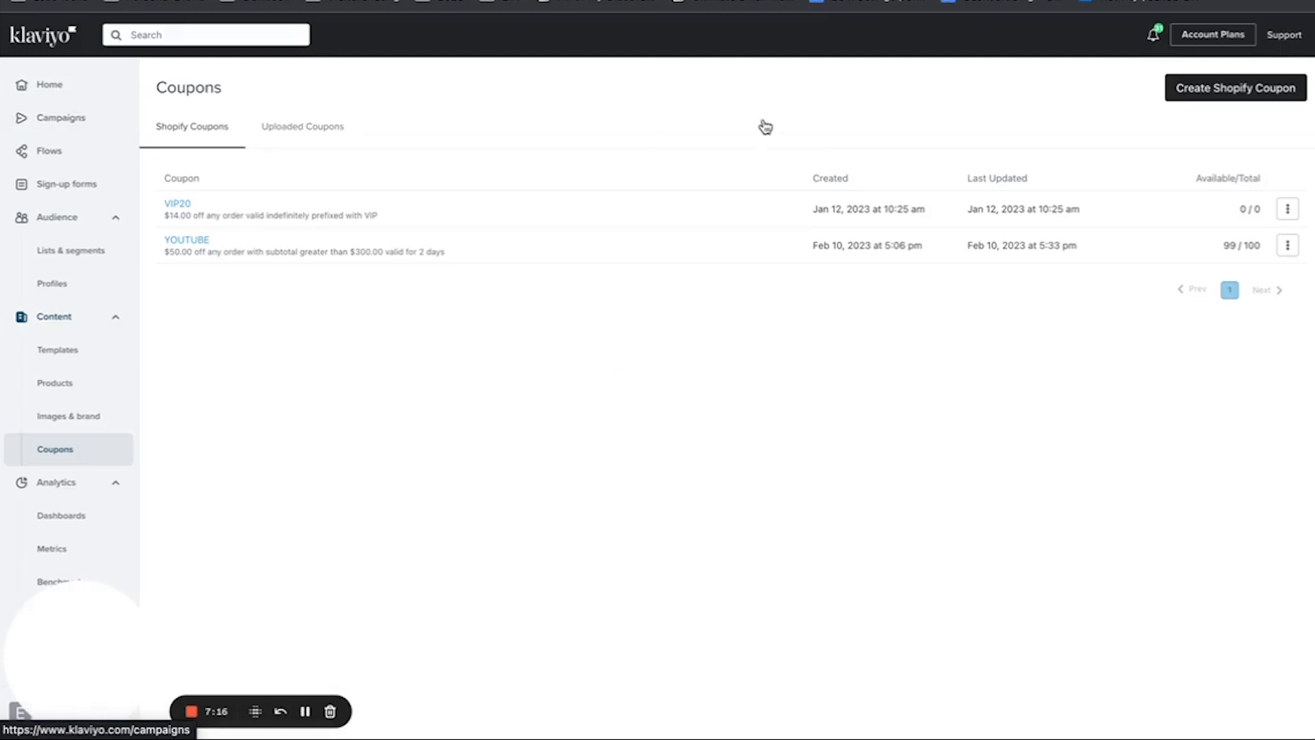
{"action": "left_click", "coordinate": [890, 0]}
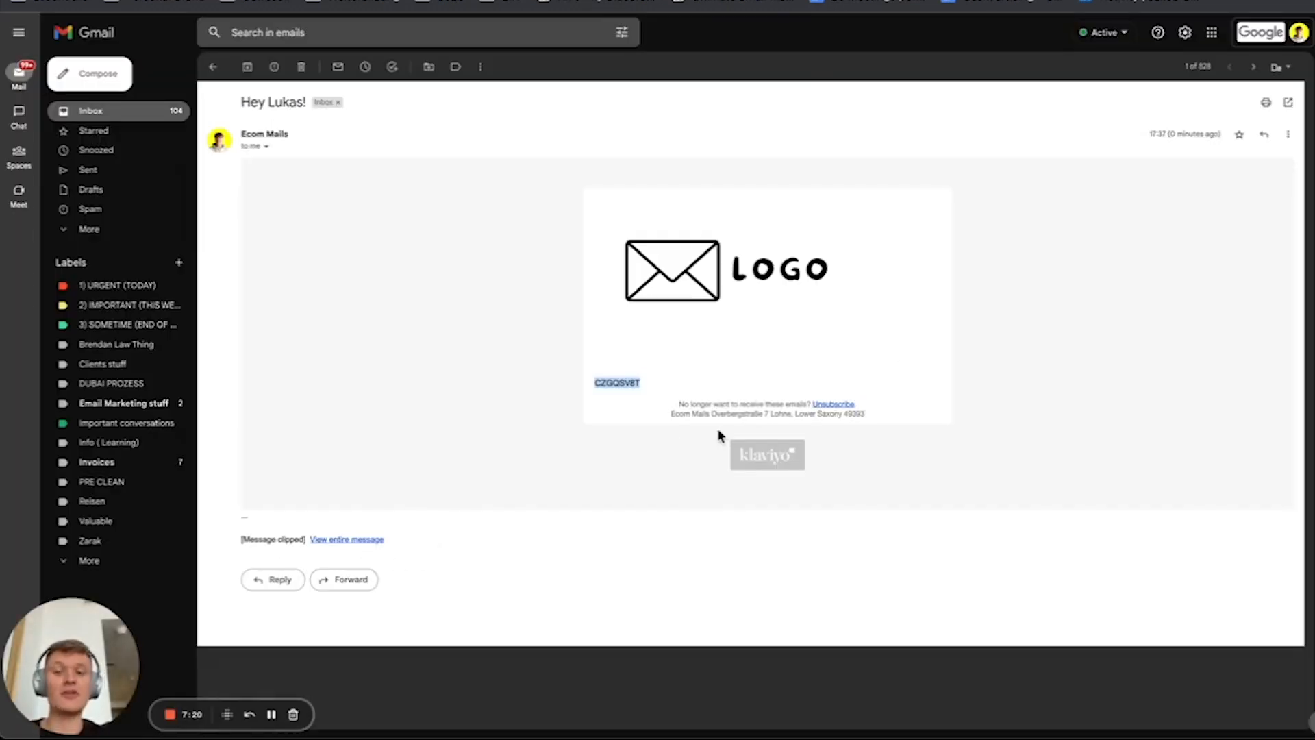
{"action": "left_click", "coordinate": [241, 7]}
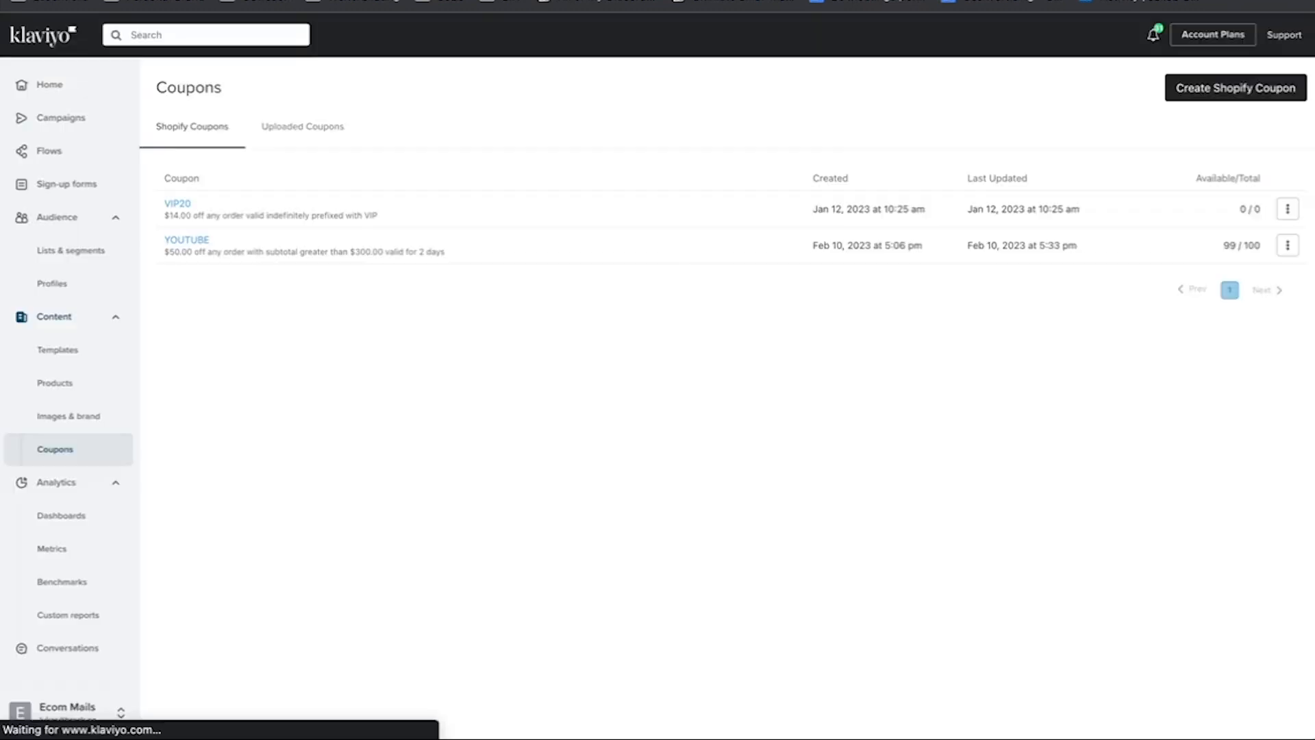